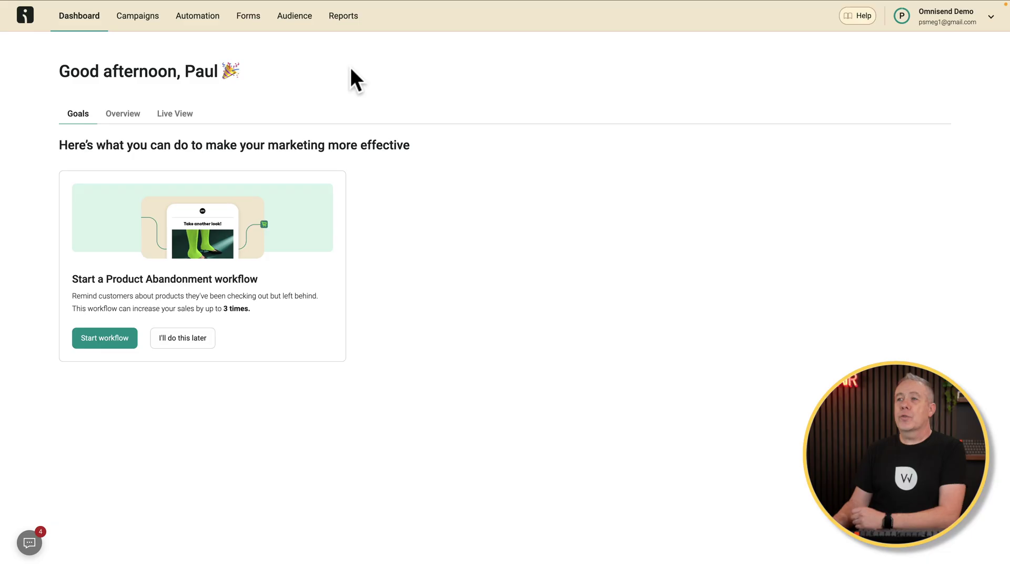
Step: Filter the pre-built automation workflows by Cart Abandonment and open the Abandoned Cart workflow for customization
{"action": "left_click", "coordinate": [204, 19]}
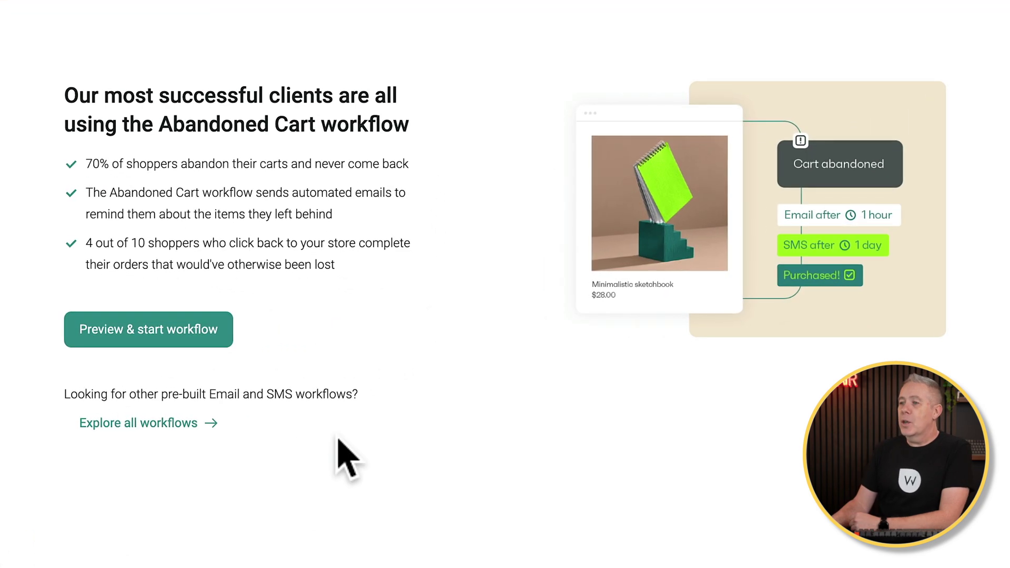
{"action": "left_click", "coordinate": [125, 346]}
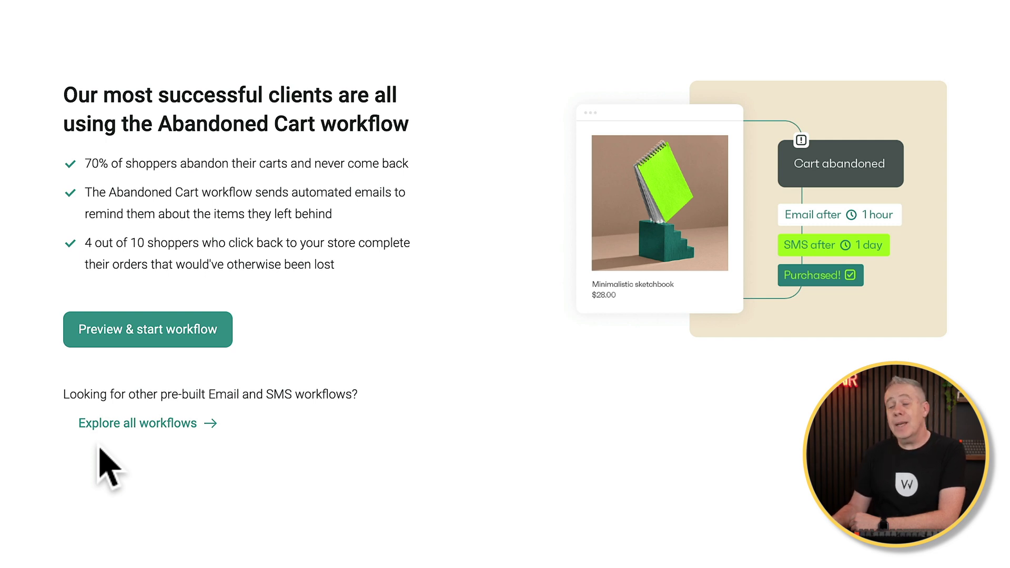
{"action": "left_click", "coordinate": [143, 426]}
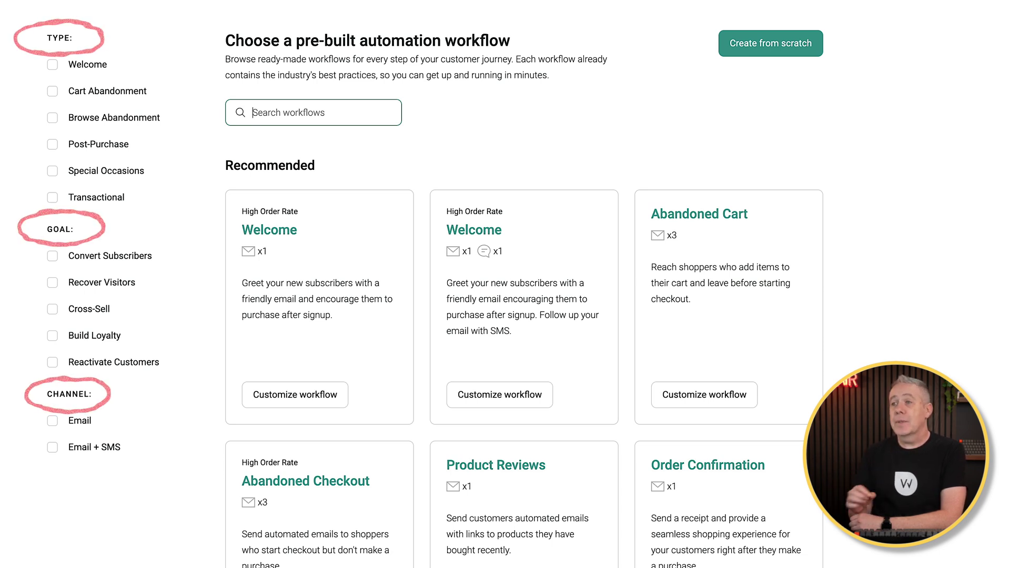
{"action": "left_click", "coordinate": [52, 92]}
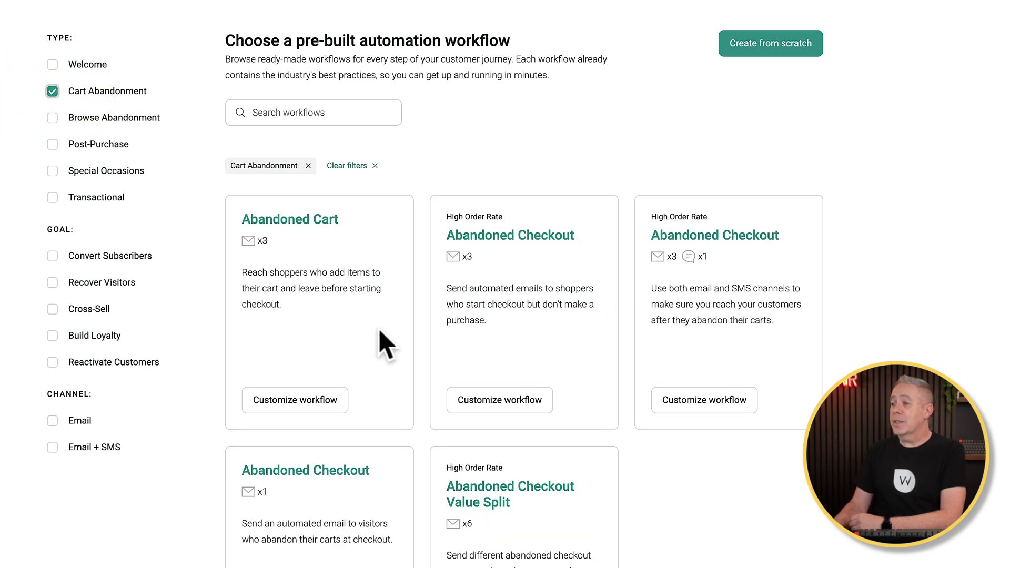
{"action": "scroll", "coordinate": [699, 515], "scroll_direction": "down", "scroll_amount": 1}
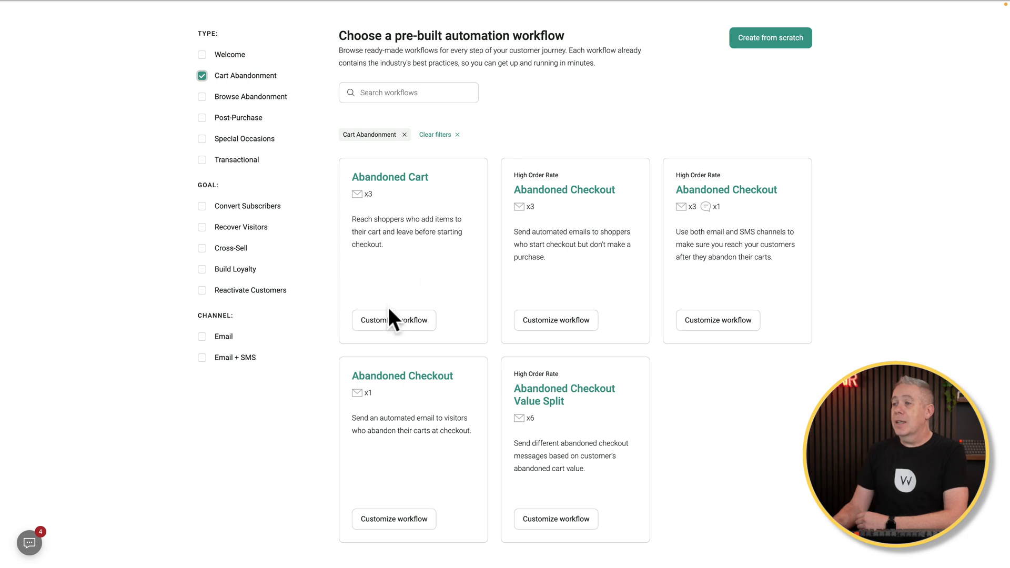
{"action": "left_click", "coordinate": [388, 319]}
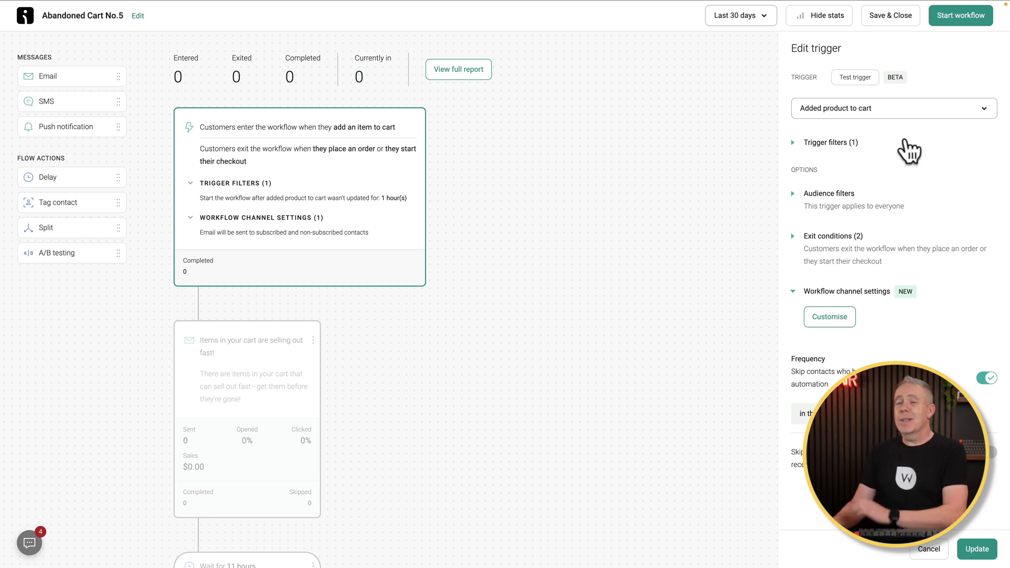
Step: Examine the available trigger events and the filter properties offered for the Added product to cart trigger, without adding a filter
{"action": "left_click", "coordinate": [858, 112]}
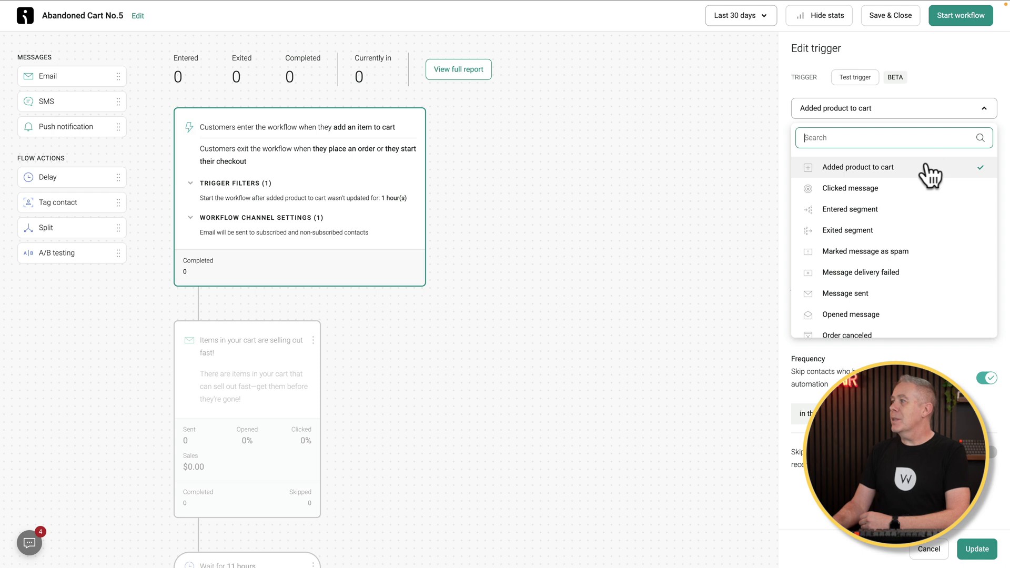
{"action": "left_click", "coordinate": [949, 93]}
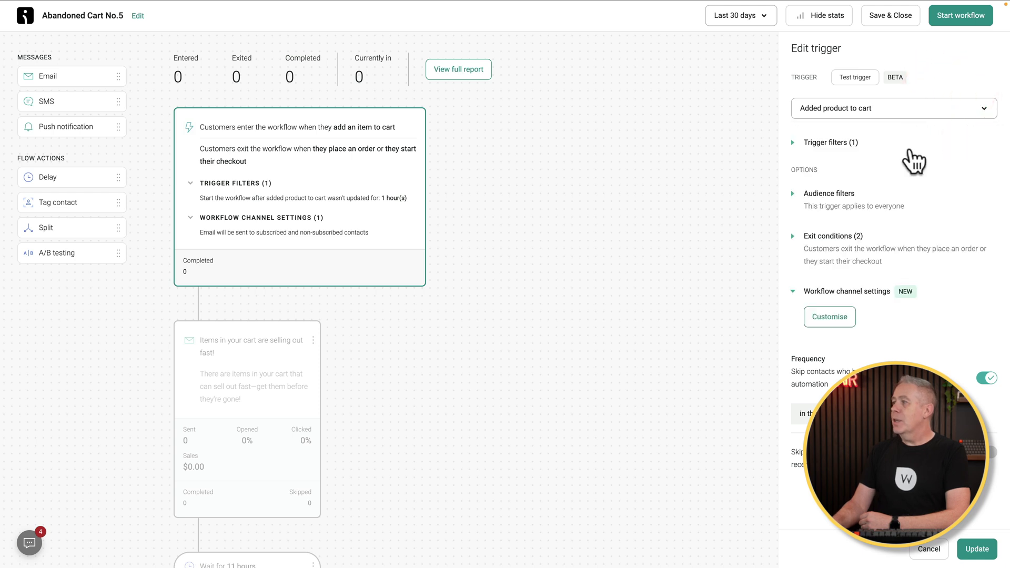
{"action": "left_click", "coordinate": [831, 143]}
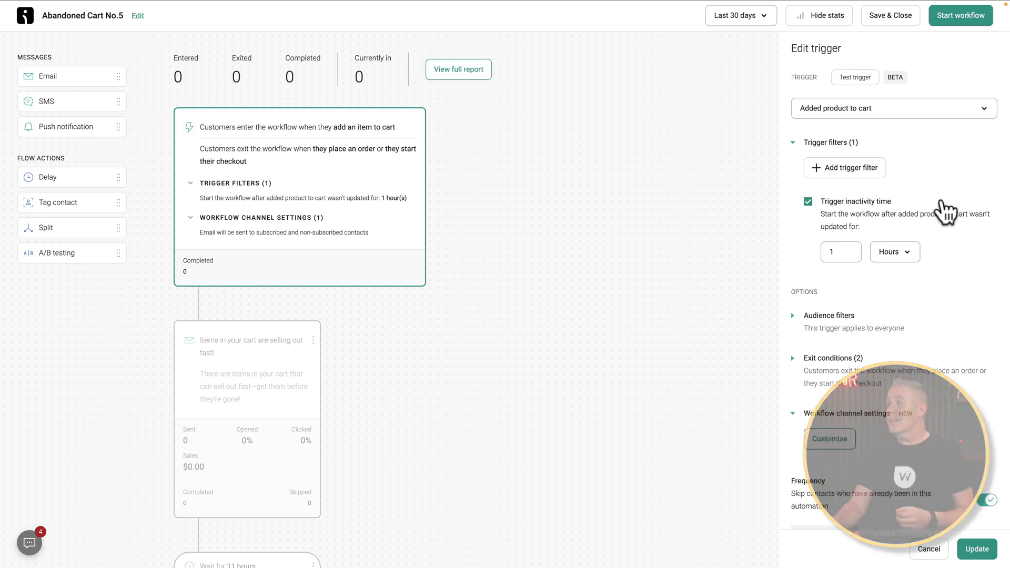
{"action": "left_click", "coordinate": [862, 175]}
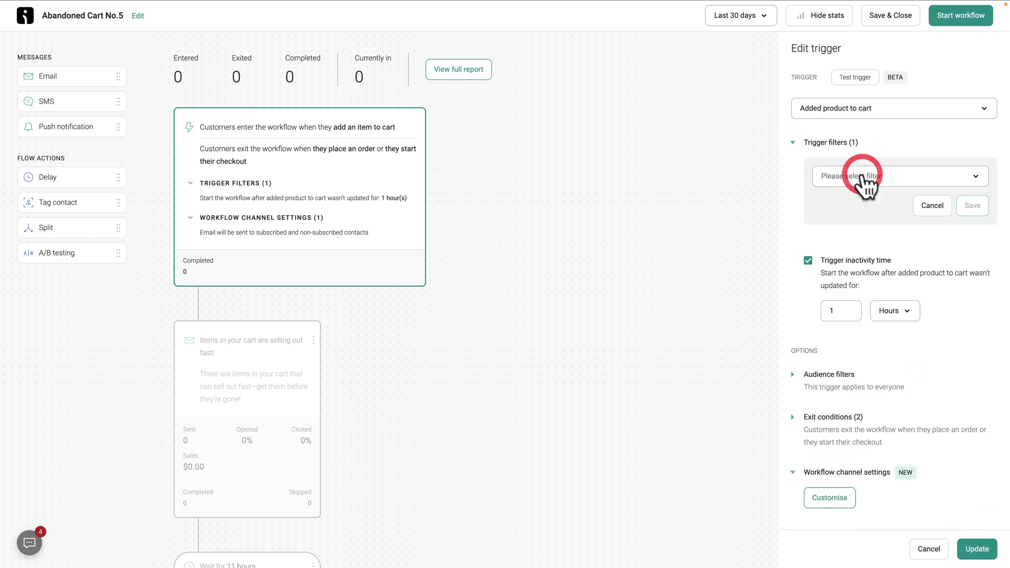
{"action": "left_click", "coordinate": [908, 177]}
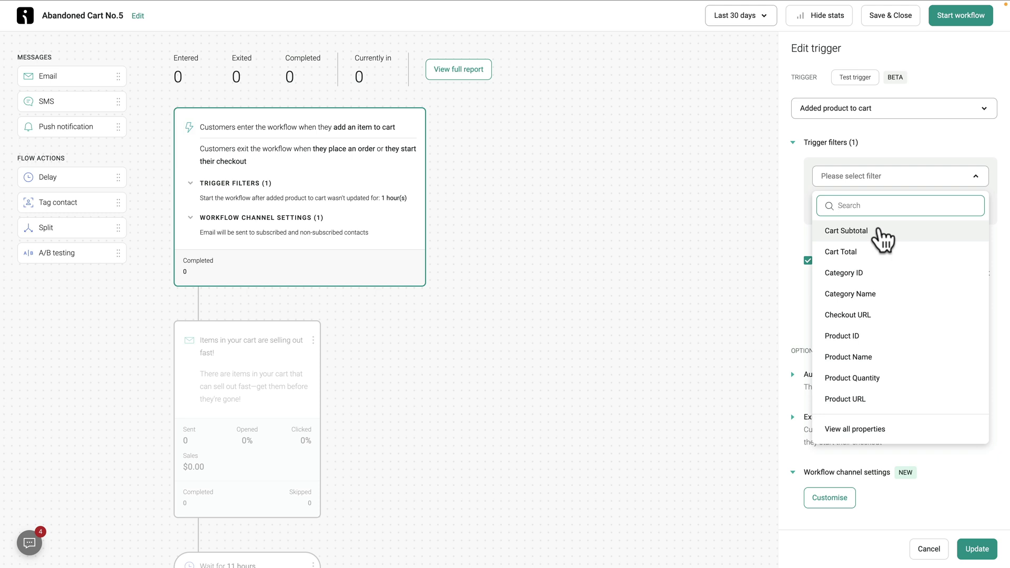
{"action": "left_click", "coordinate": [931, 150]}
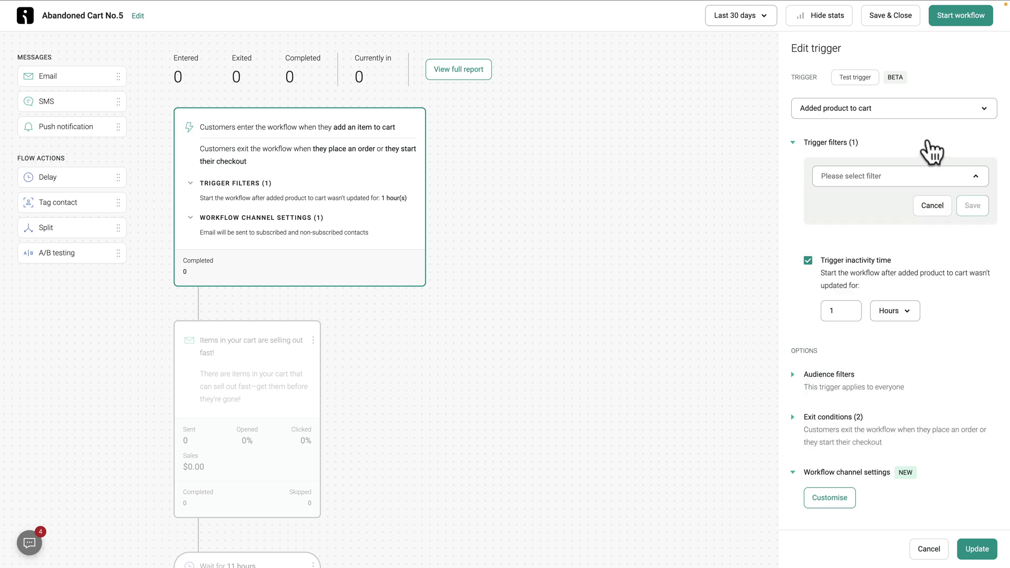
{"action": "left_click", "coordinate": [940, 206]}
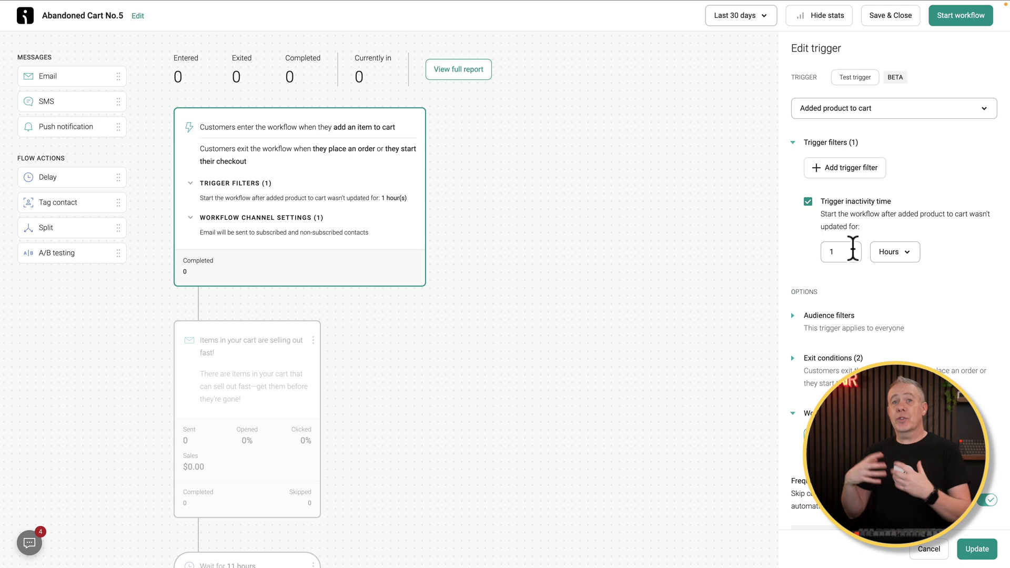
Step: Examine the trigger inactivity time units, exit conditions, channel settings and frequency options of the workflow trigger
{"action": "left_click", "coordinate": [894, 256]}
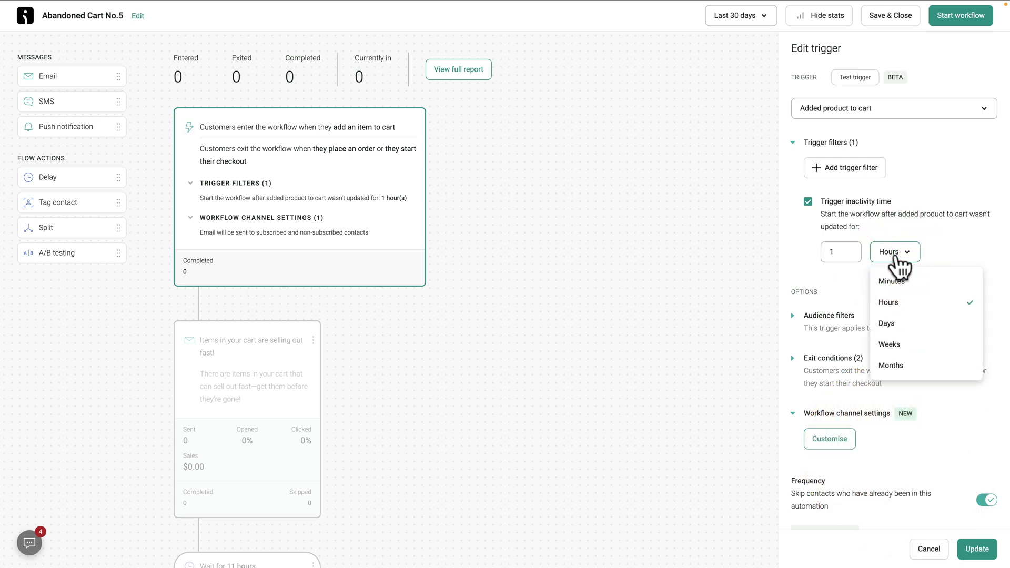
{"action": "left_click", "coordinate": [970, 241]}
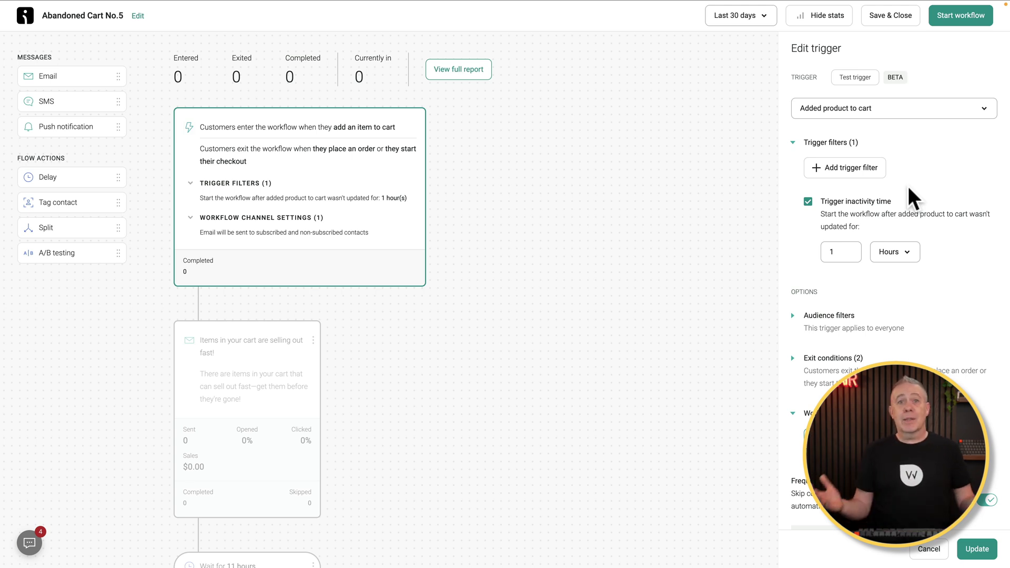
{"action": "scroll", "coordinate": [907, 329], "scroll_direction": "down", "scroll_amount": 3}
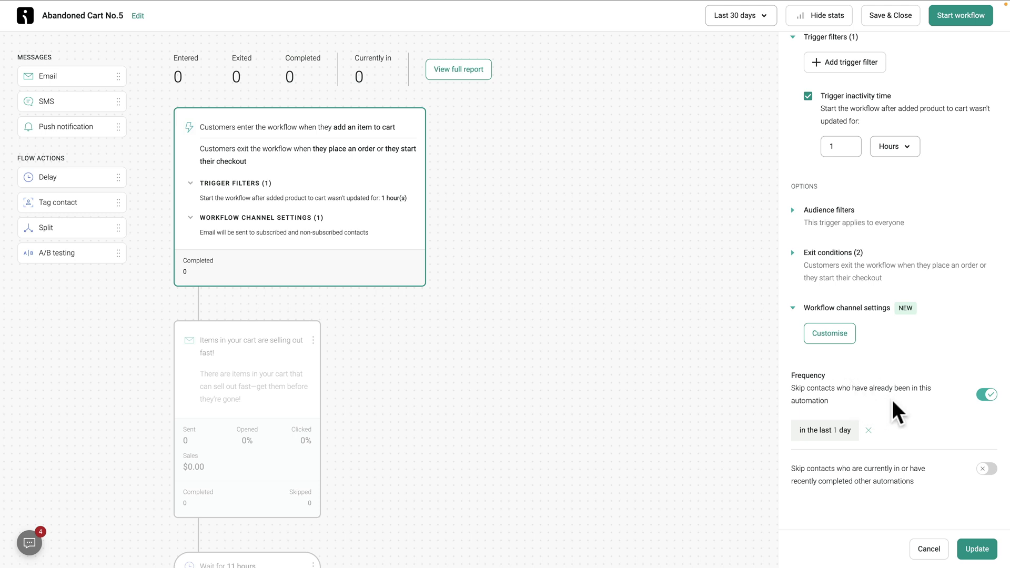
Step: Review the content settings of the first two cart emails and the delay between them, and save and close the workflow
{"action": "left_click", "coordinate": [271, 378]}
{"action": "scroll", "coordinate": [271, 379], "scroll_direction": "down", "scroll_amount": 3}
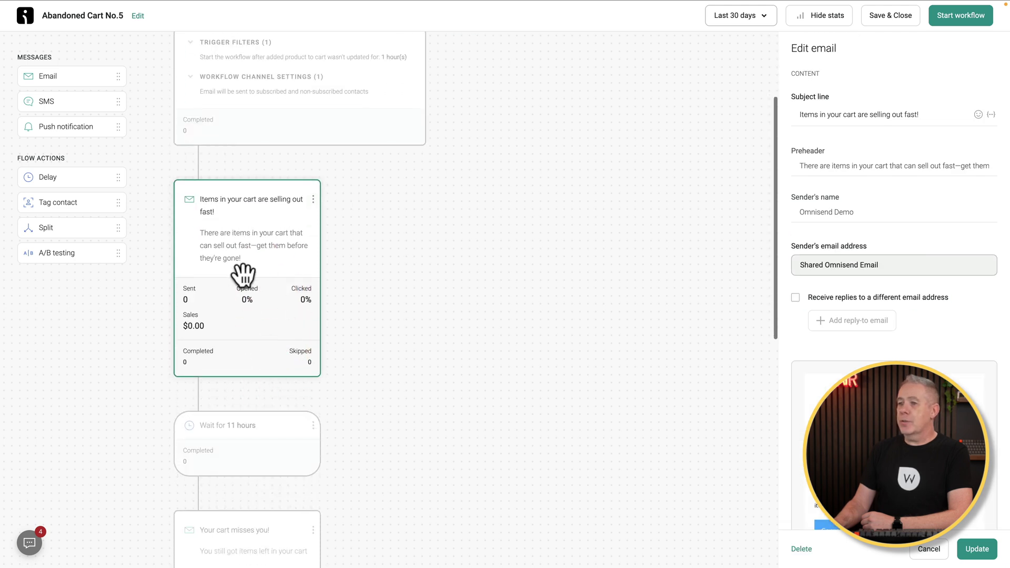
{"action": "scroll", "coordinate": [915, 304], "scroll_direction": "down", "scroll_amount": 3}
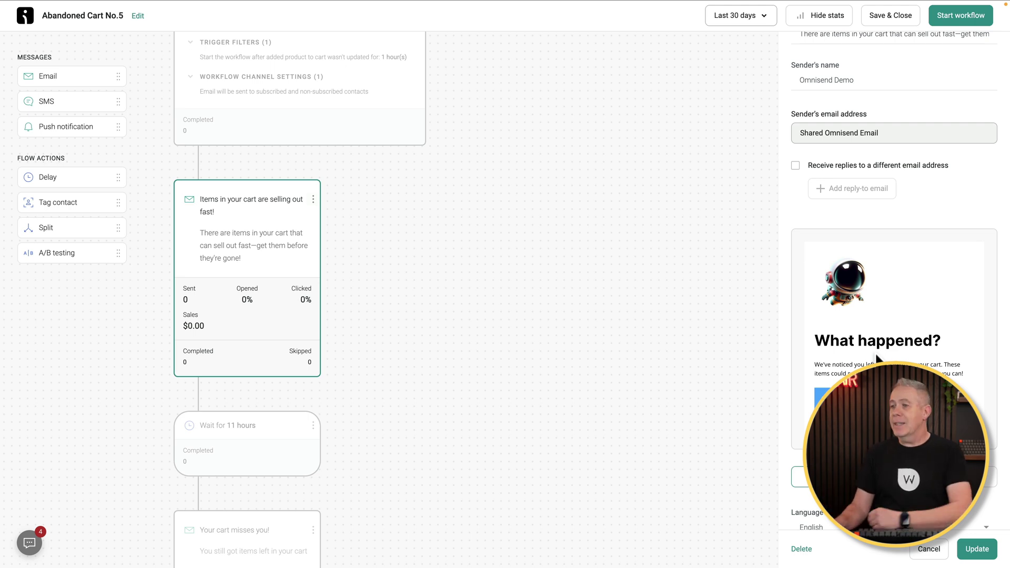
{"action": "left_click", "coordinate": [277, 443]}
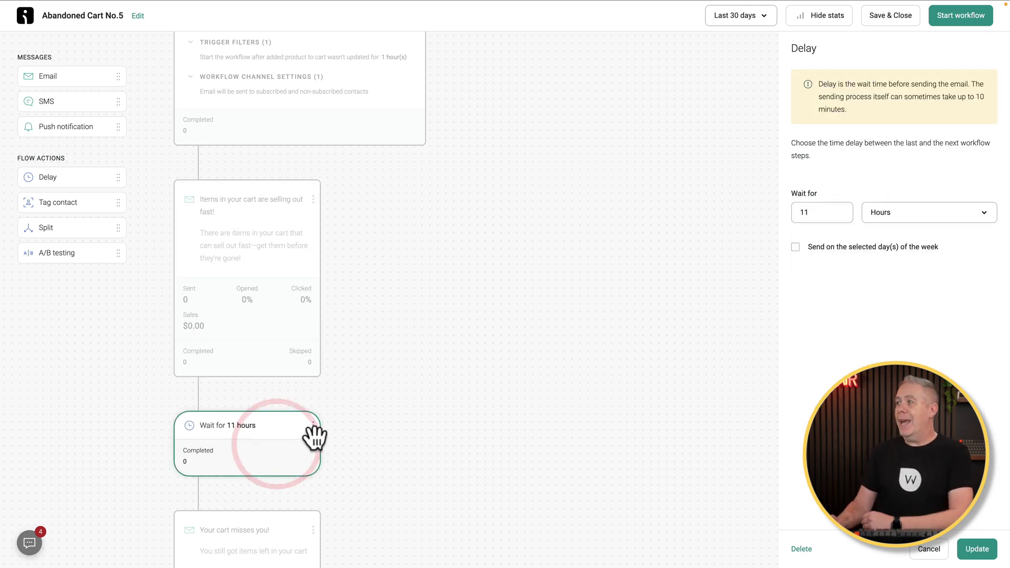
{"action": "scroll", "coordinate": [375, 416], "scroll_direction": "down", "scroll_amount": 3}
{"action": "scroll", "coordinate": [374, 409], "scroll_direction": "down", "scroll_amount": 2}
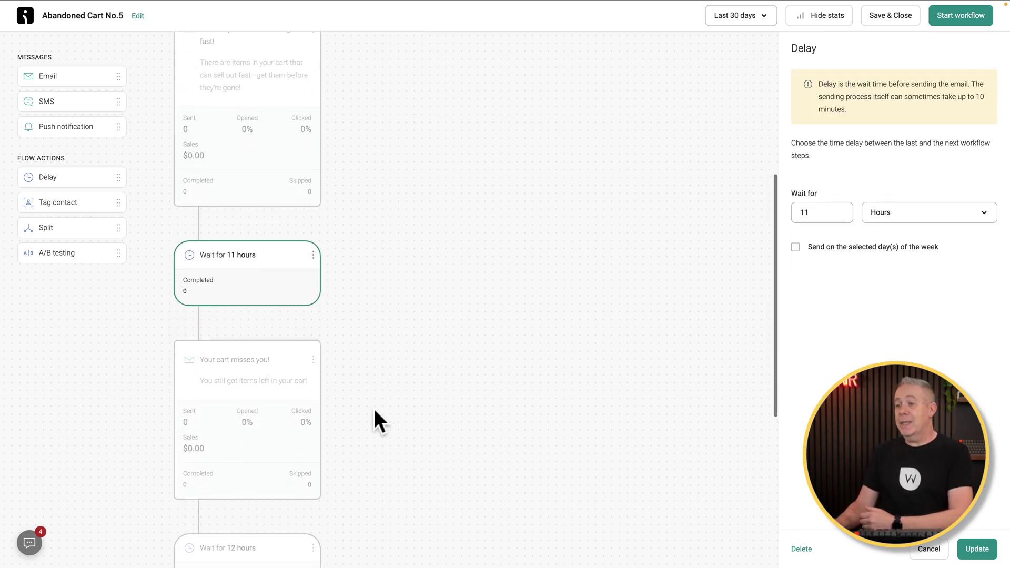
{"action": "left_click", "coordinate": [256, 338]}
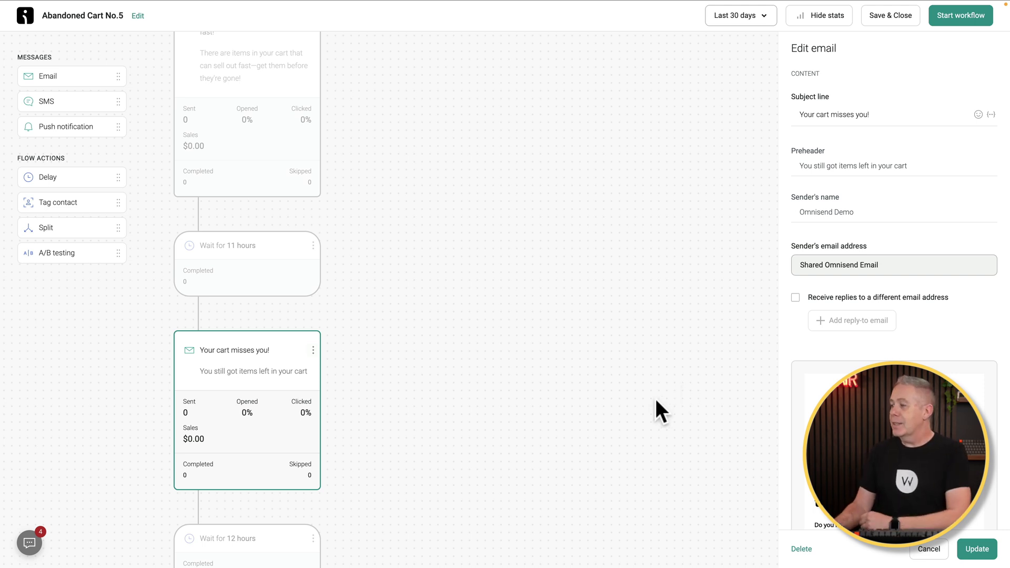
{"action": "scroll", "coordinate": [535, 424], "scroll_direction": "down", "scroll_amount": 6}
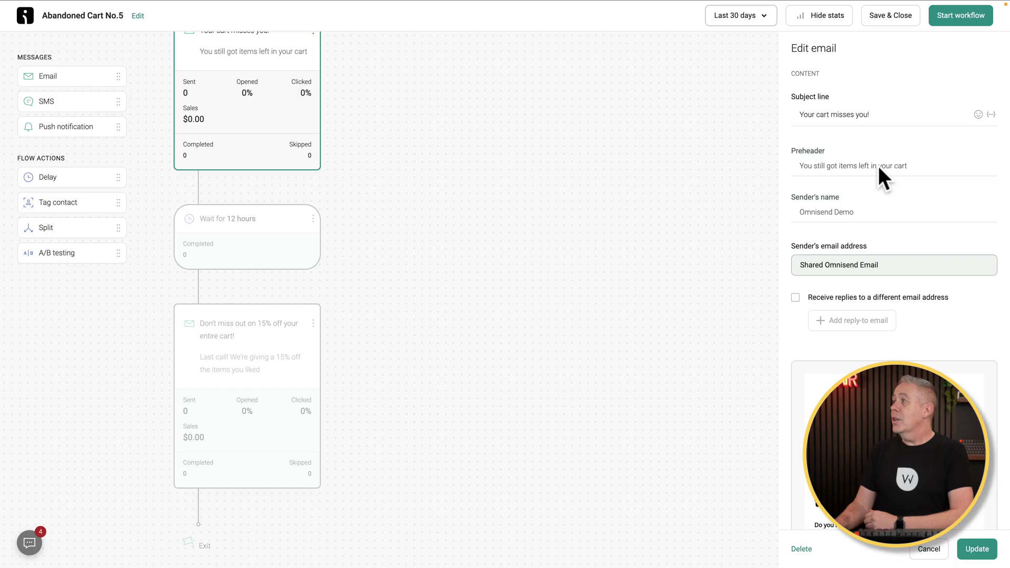
{"action": "left_click", "coordinate": [914, 19]}
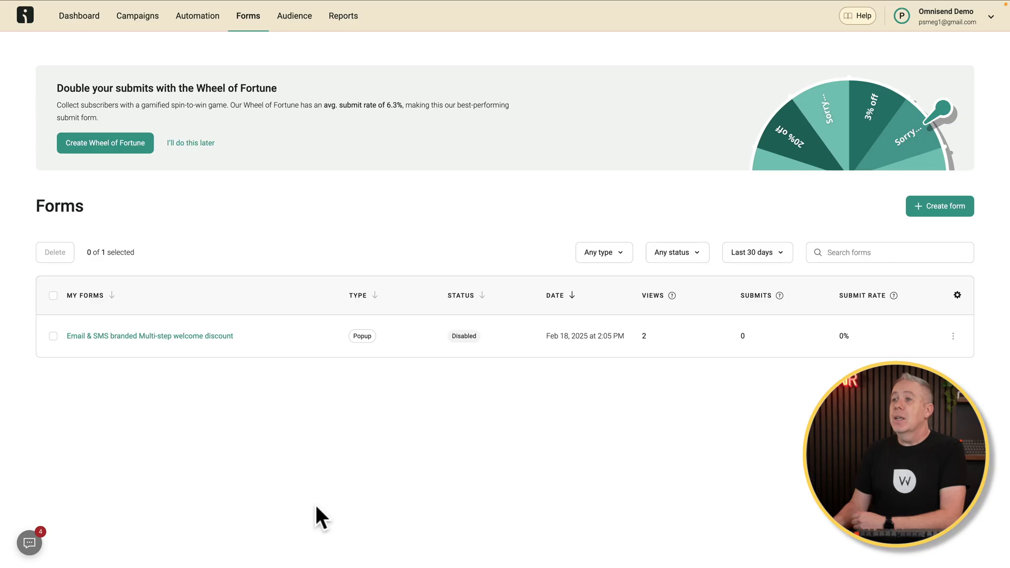
Step: Create a new form from the recommended Special treat Wheel of Fortune popup template
{"action": "left_click", "coordinate": [253, 17]}
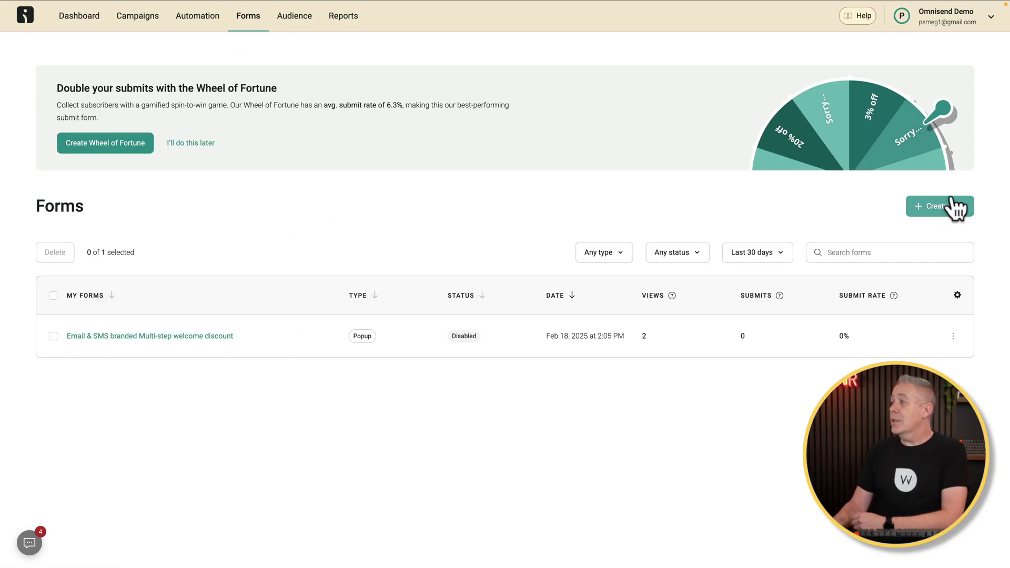
{"action": "left_click", "coordinate": [937, 207]}
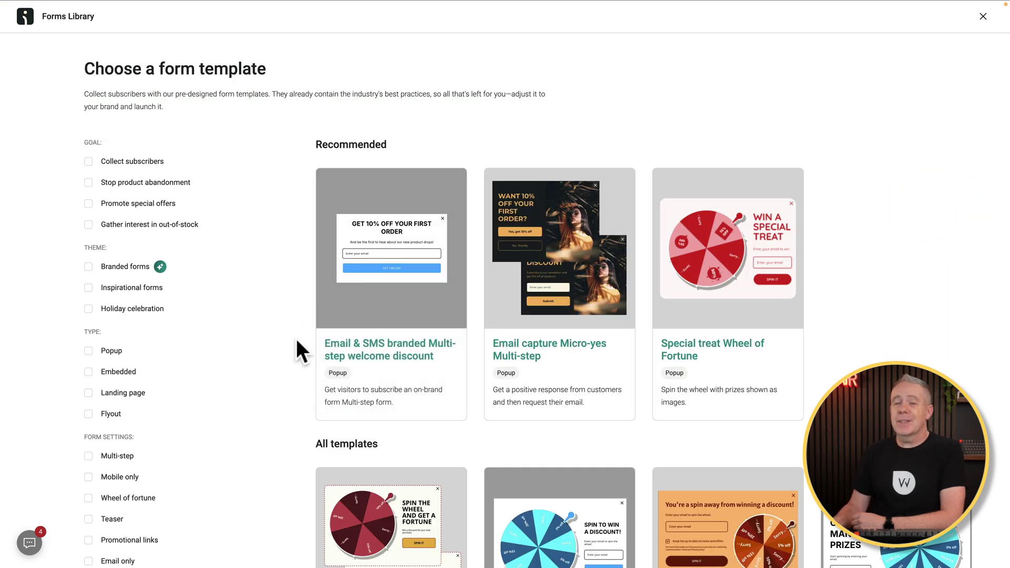
{"action": "scroll", "coordinate": [297, 347], "scroll_direction": "down", "scroll_amount": 5}
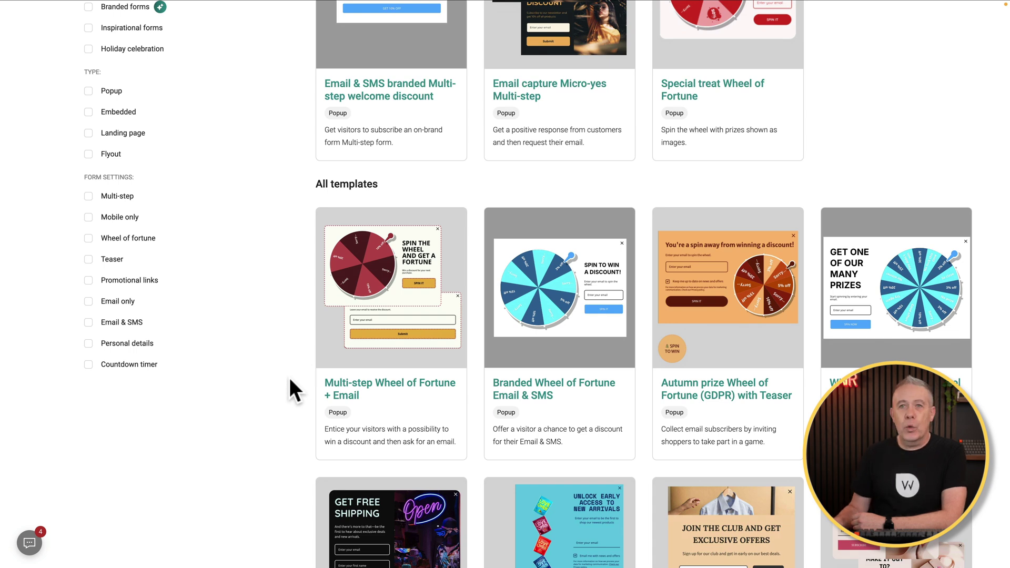
{"action": "scroll", "coordinate": [534, 252], "scroll_direction": "up", "scroll_amount": 2}
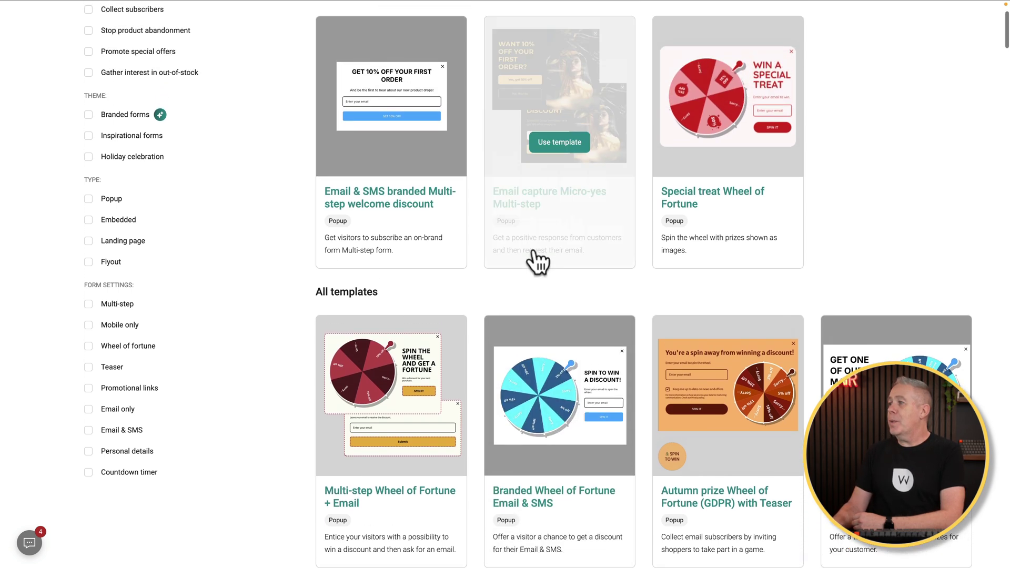
{"action": "mouse_move", "coordinate": [718, 112]}
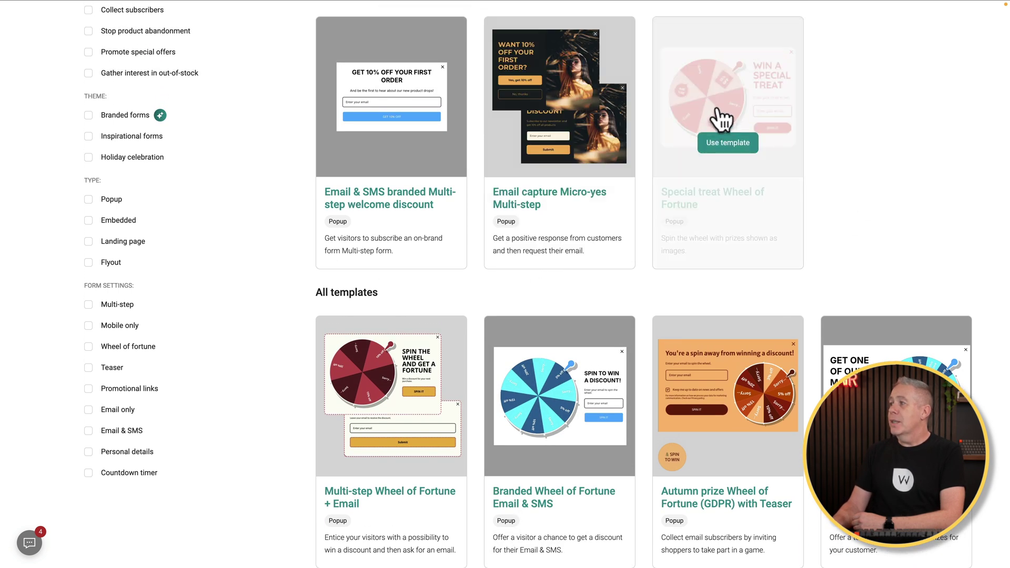
{"action": "left_click", "coordinate": [724, 140]}
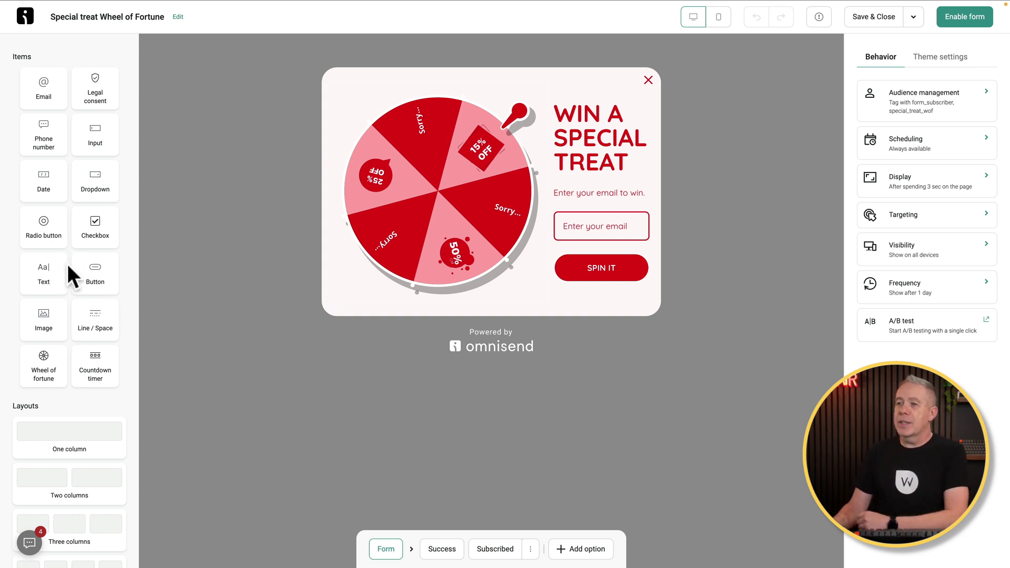
Step: Add a button to the popup form between the email field and the SPIN IT button
{"action": "left_click_drag", "start_coordinate": [94, 267], "coordinate": [604, 255]}
{"action": "left_click", "coordinate": [602, 266]}
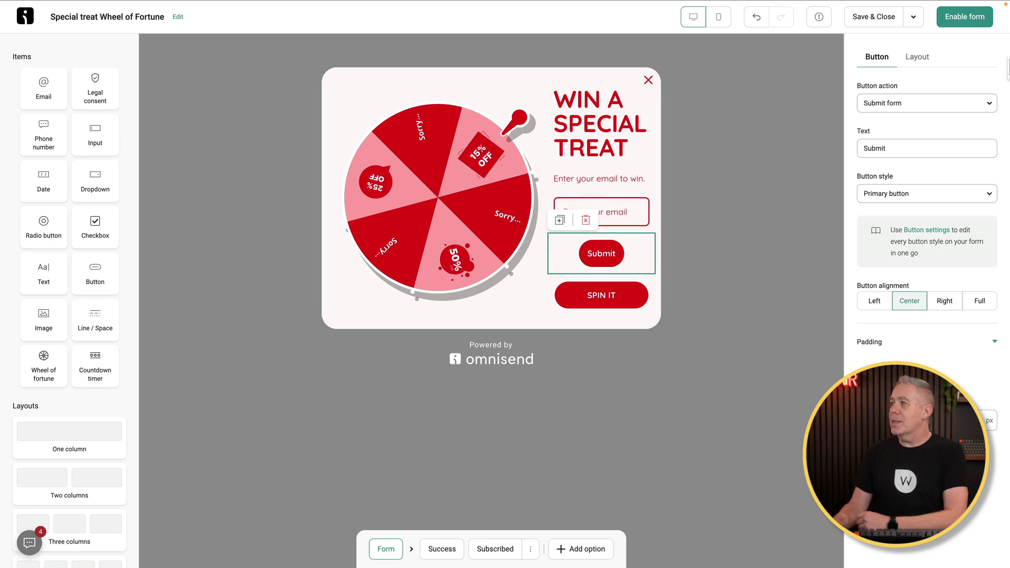
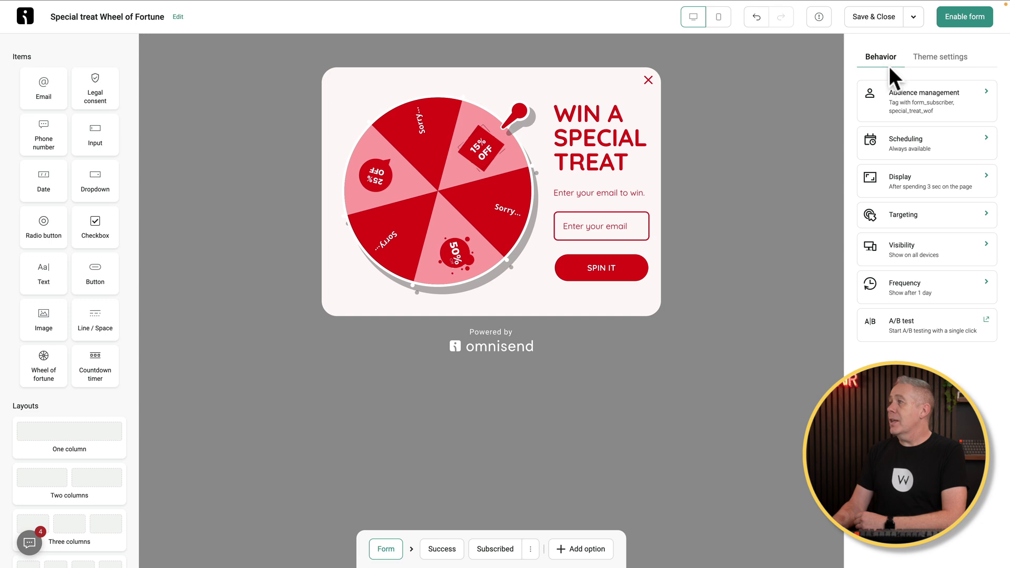
Step: Examine the form's theme settings and its form layout options, and return to the behavior settings
{"action": "left_click", "coordinate": [939, 57]}
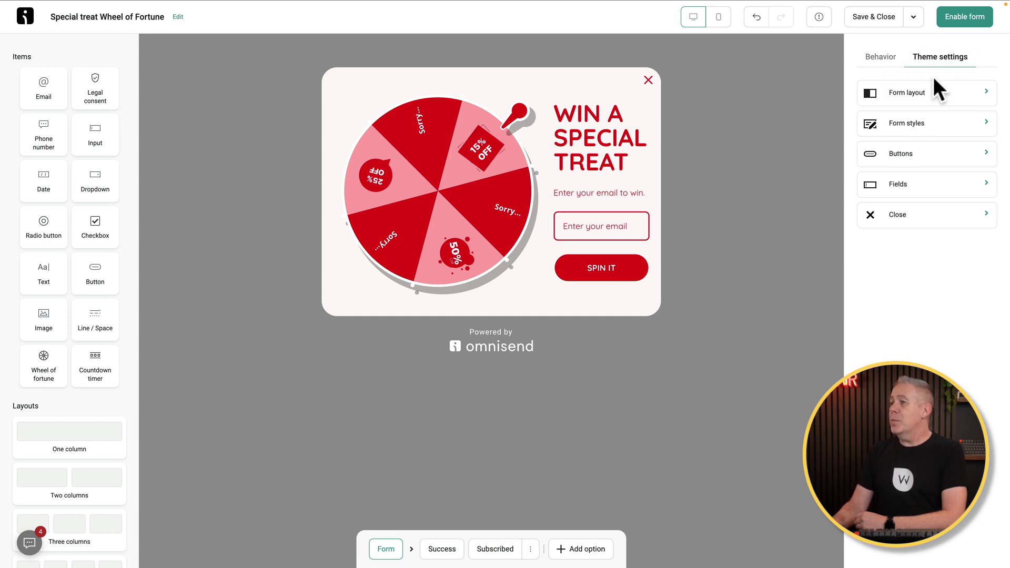
{"action": "left_click", "coordinate": [932, 100]}
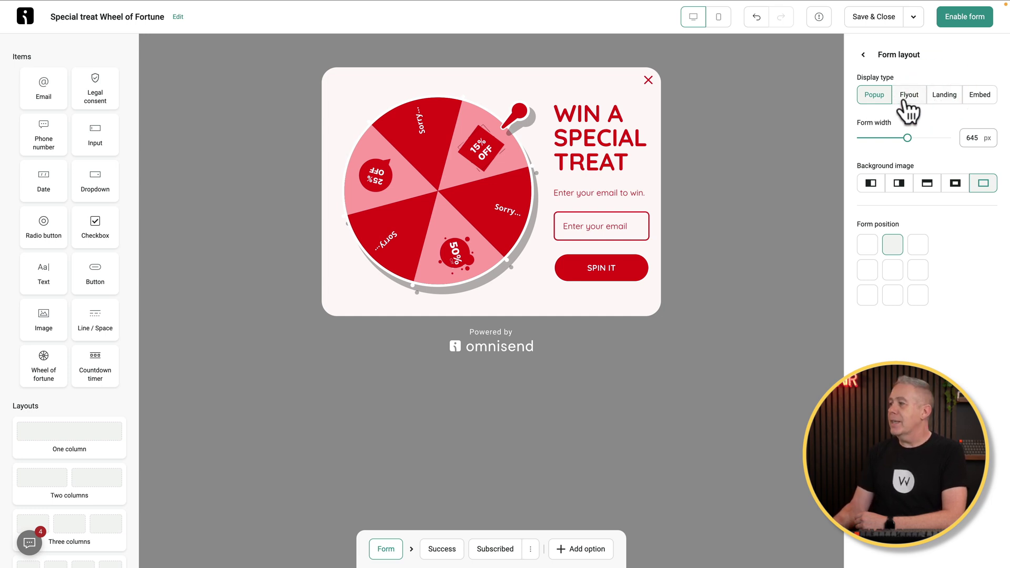
{"action": "left_click", "coordinate": [863, 55]}
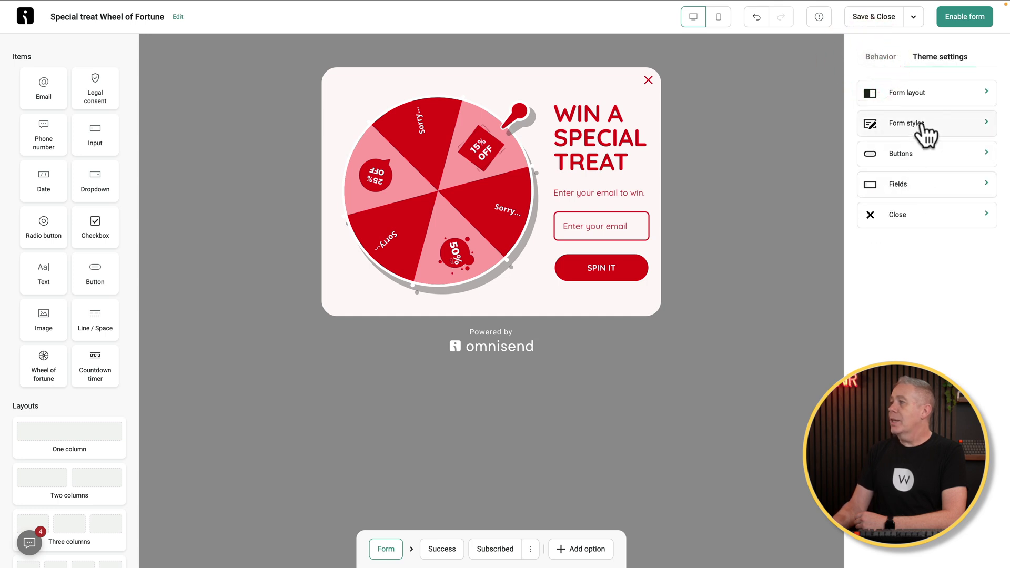
{"action": "left_click", "coordinate": [881, 57]}
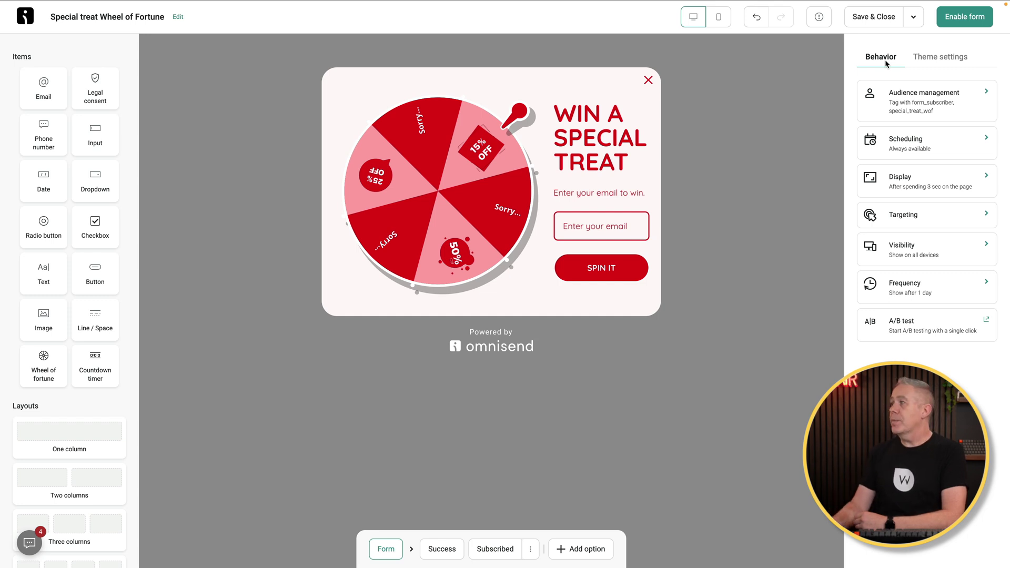
Step: Review the audience management settings, try a start and end date for the form's scheduling, and clear both dates
{"action": "left_click", "coordinate": [944, 103]}
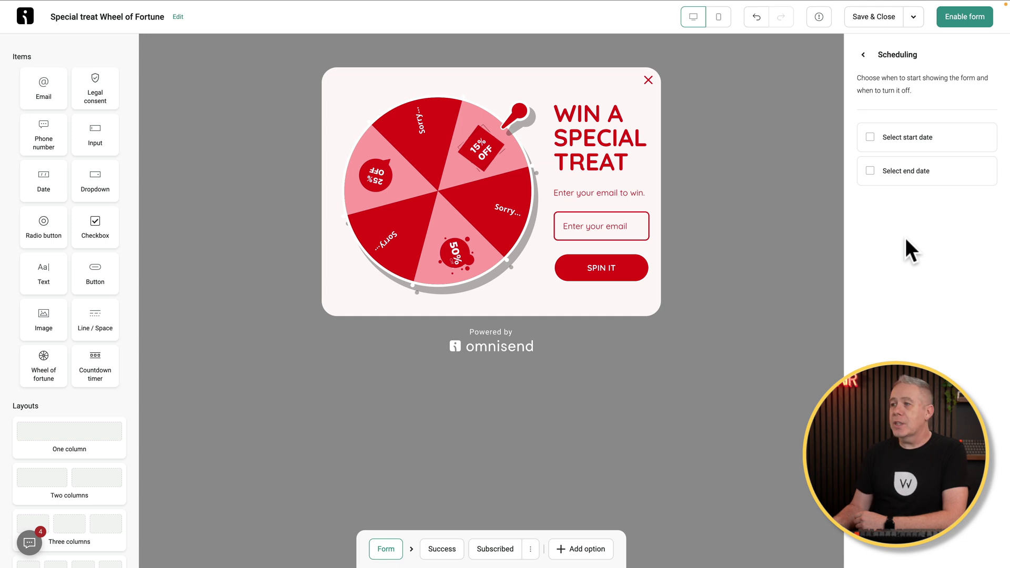
{"action": "left_click", "coordinate": [901, 141]}
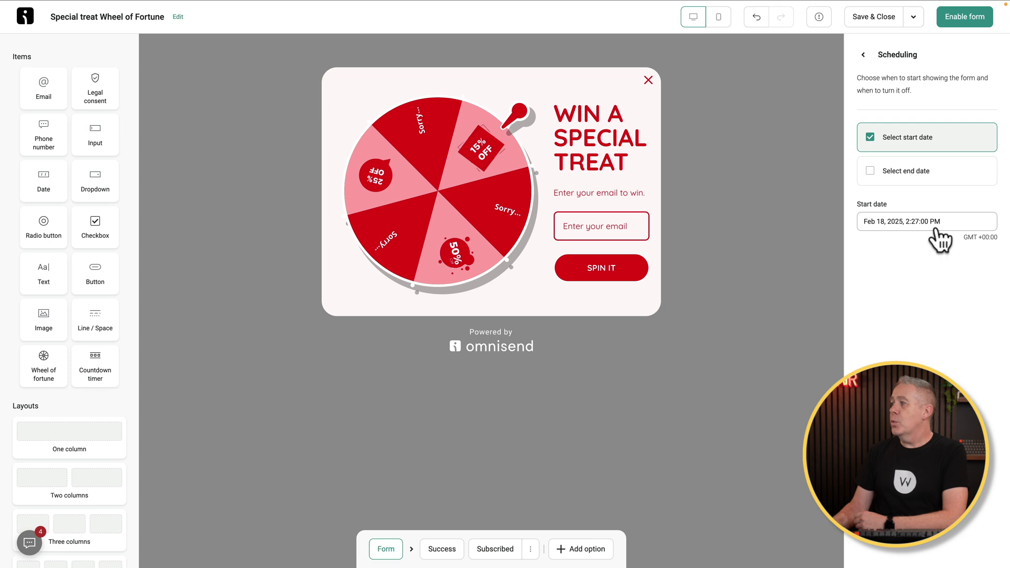
{"action": "left_click", "coordinate": [920, 189]}
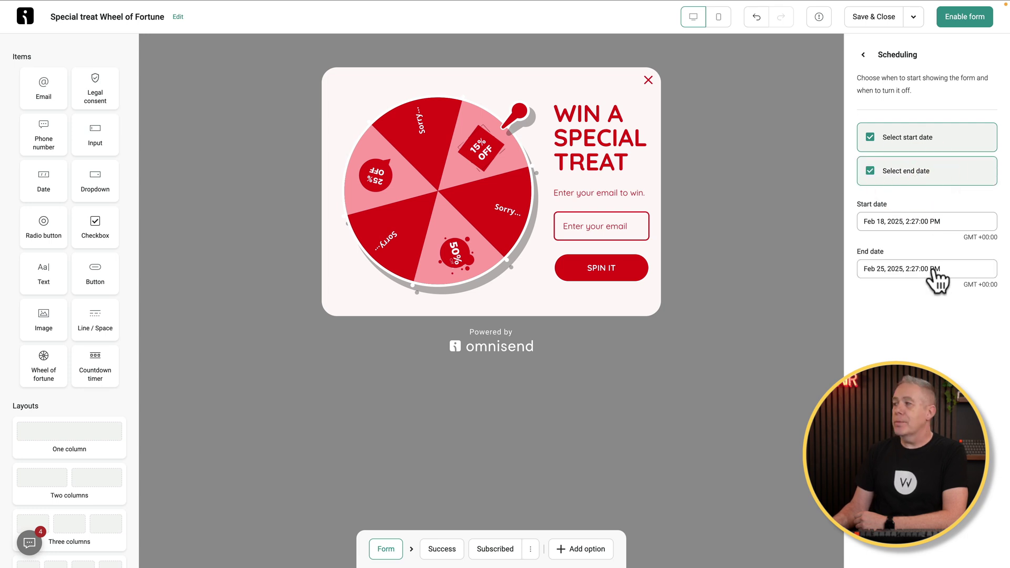
{"action": "left_click", "coordinate": [870, 170]}
{"action": "left_click", "coordinate": [870, 137]}
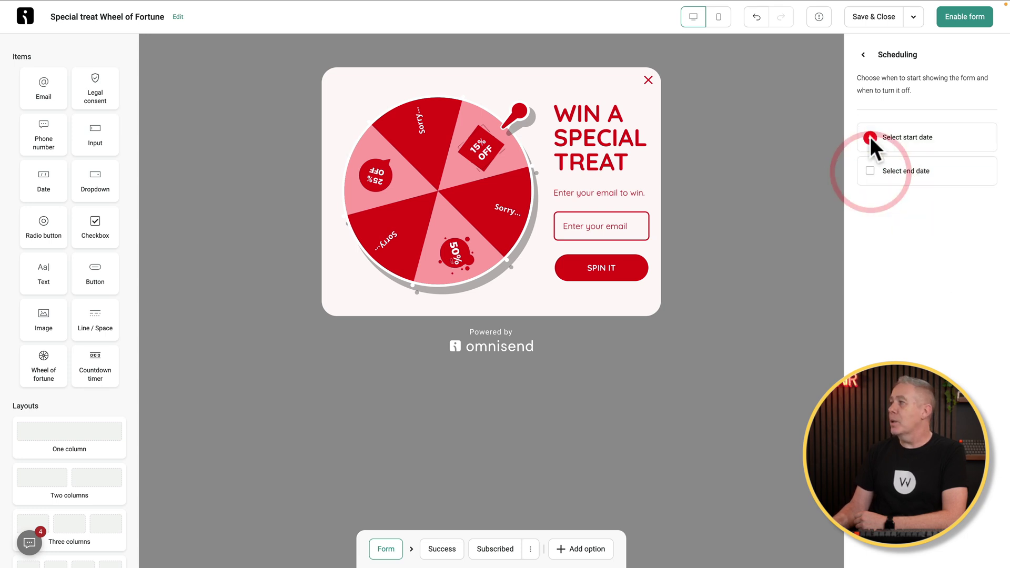
{"action": "left_click", "coordinate": [862, 55]}
Step: Set the form's display rule to exit intent only, with the page visits and time on page conditions turned off
{"action": "left_click", "coordinate": [921, 181]}
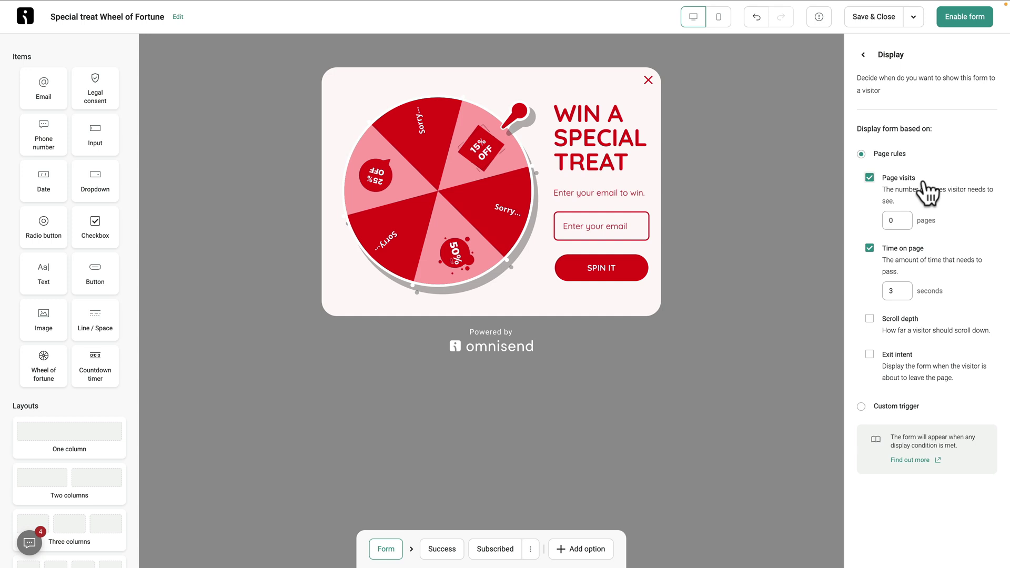
{"action": "left_click", "coordinate": [916, 179]}
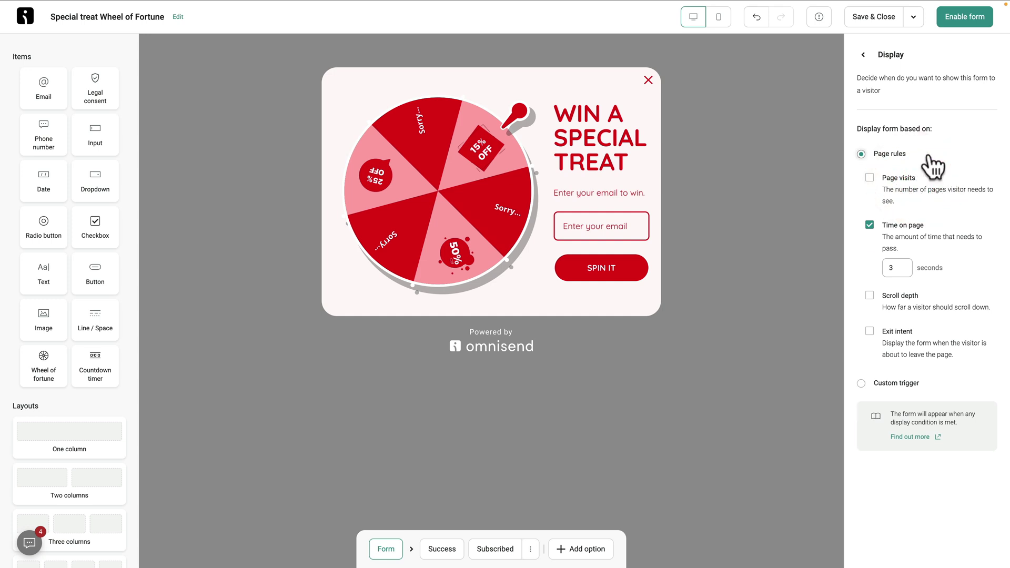
{"action": "left_click", "coordinate": [870, 225]}
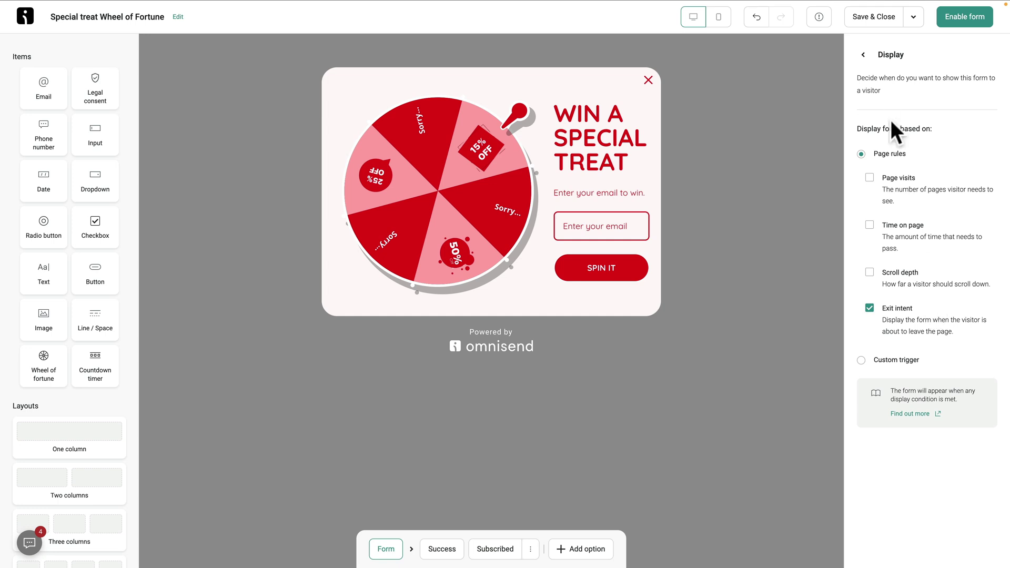
{"action": "left_click", "coordinate": [863, 55]}
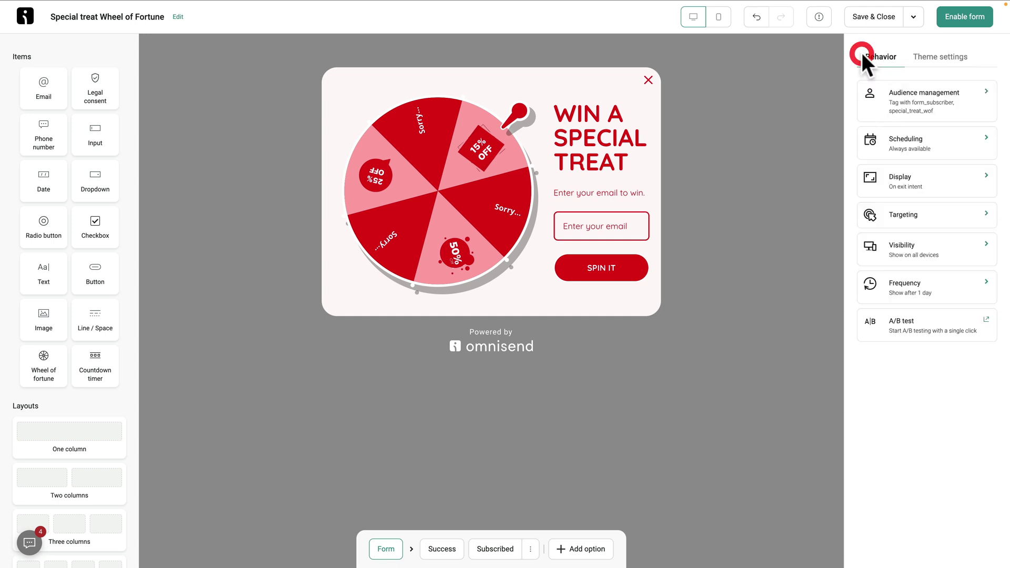
Step: Examine the form's visitor, page, source and UTM targeting options and its device visibility choices
{"action": "left_click", "coordinate": [901, 217]}
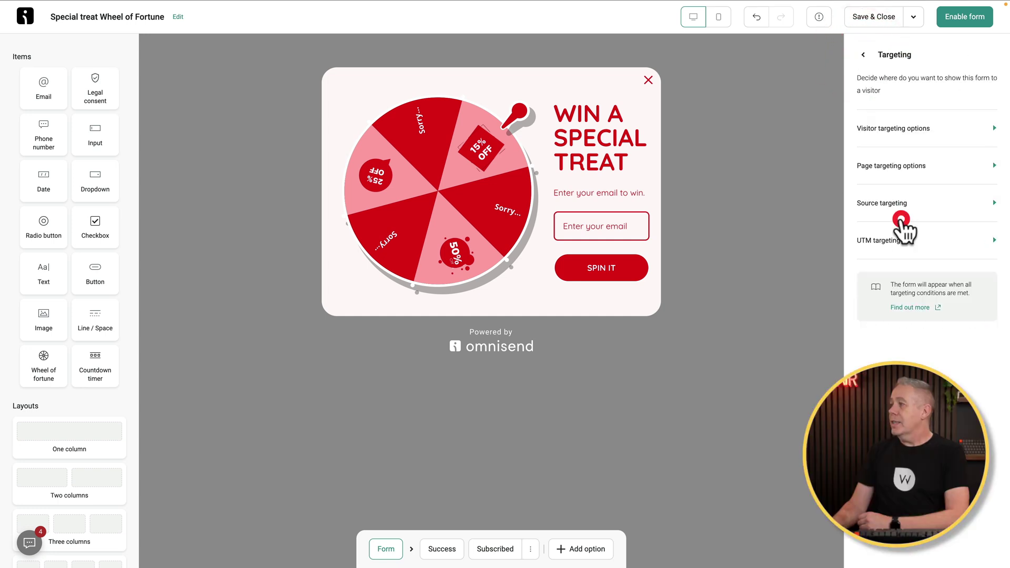
{"action": "left_click", "coordinate": [917, 138]}
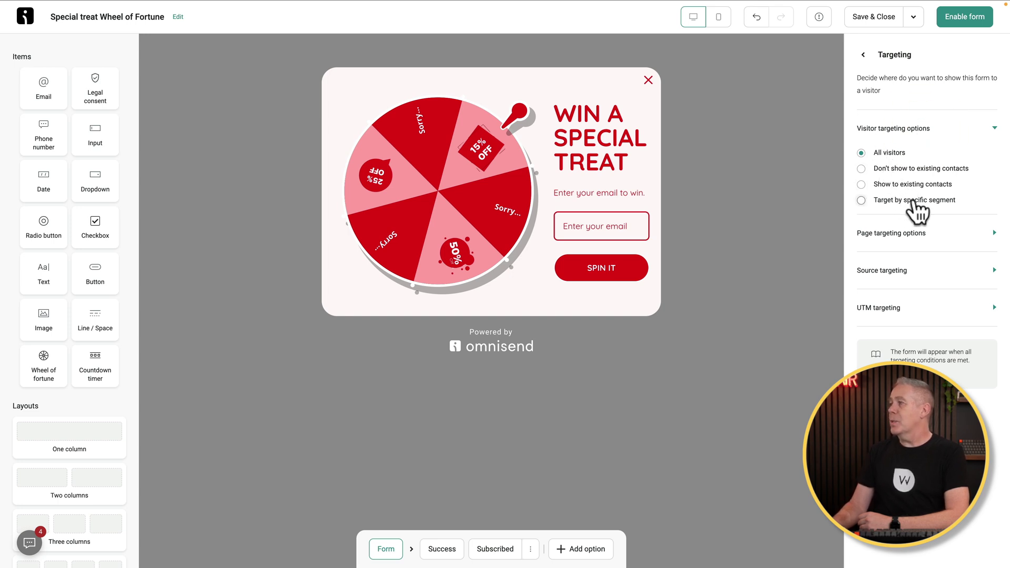
{"action": "left_click", "coordinate": [935, 233]}
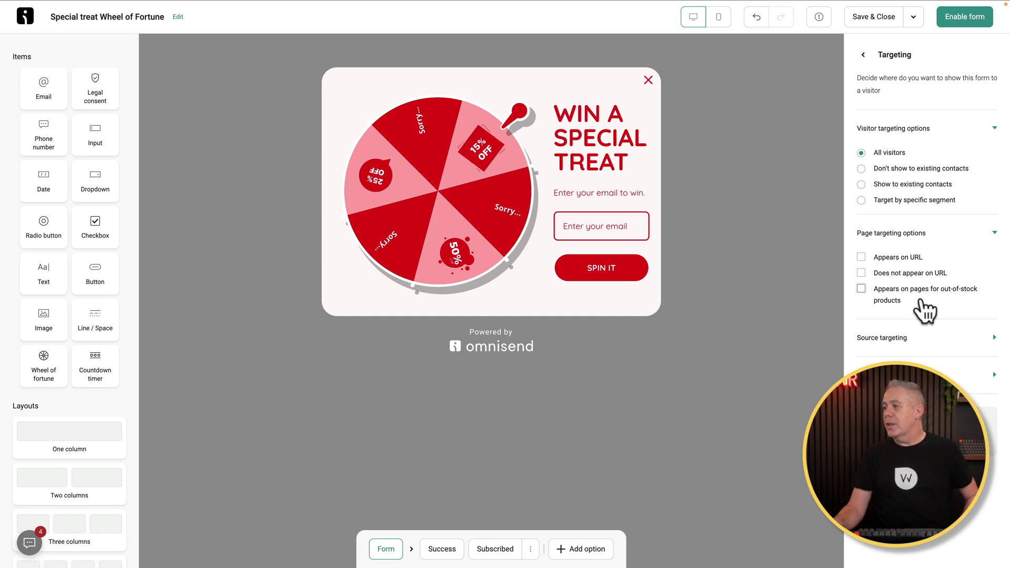
{"action": "left_click", "coordinate": [913, 339]}
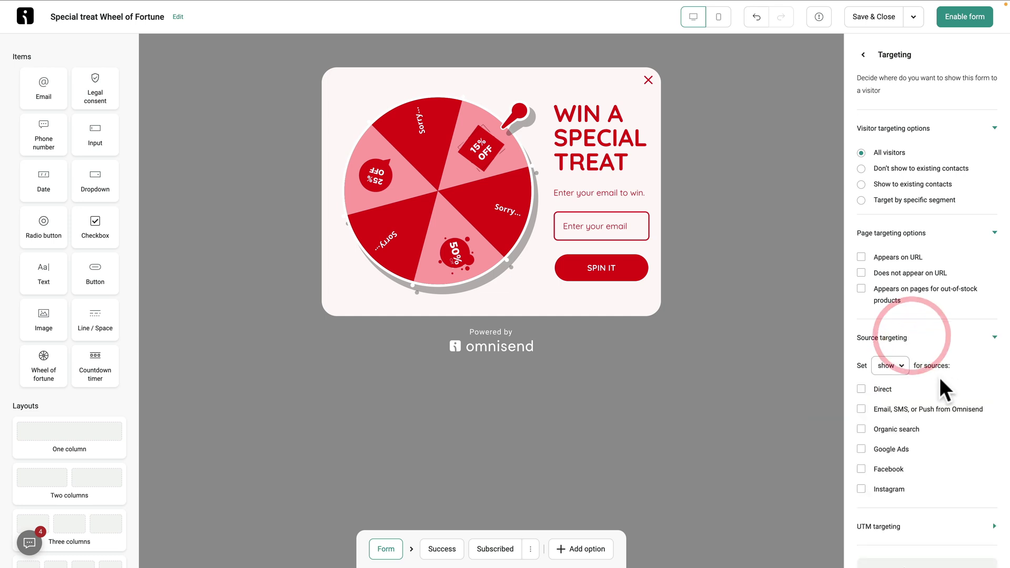
{"action": "scroll", "coordinate": [944, 394], "scroll_direction": "down", "scroll_amount": 2}
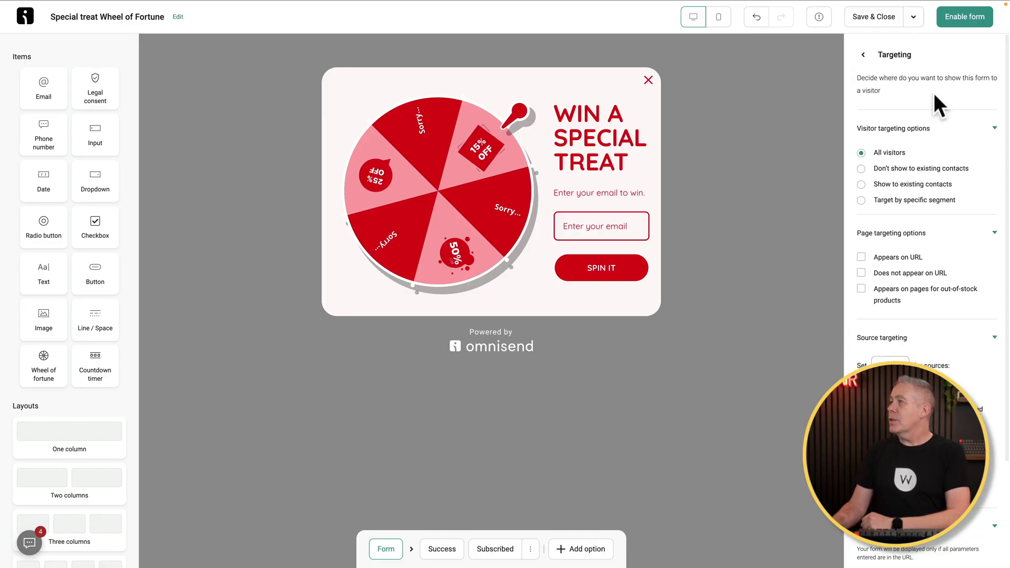
{"action": "left_click", "coordinate": [863, 55]}
{"action": "left_click", "coordinate": [935, 251]}
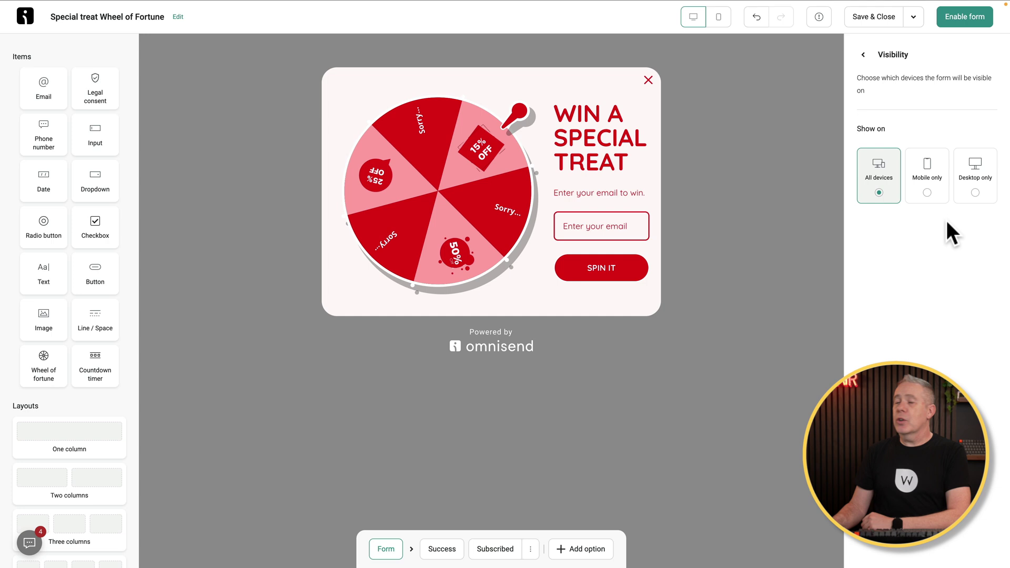
{"action": "left_click", "coordinate": [862, 54]}
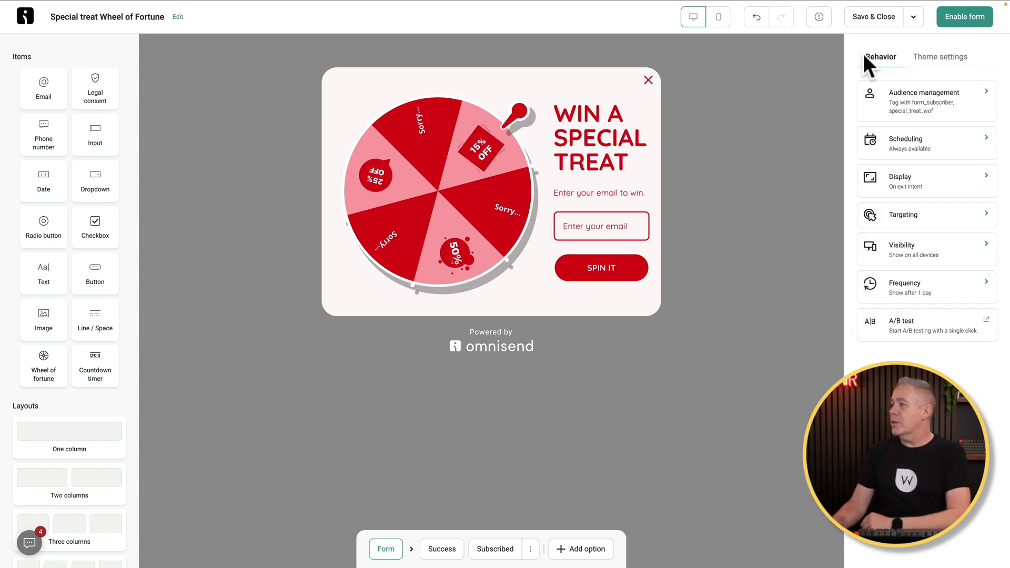
Step: Turn off the limit on repeat form appearances in the frequency settings, and open the A/B test option
{"action": "left_click", "coordinate": [887, 286]}
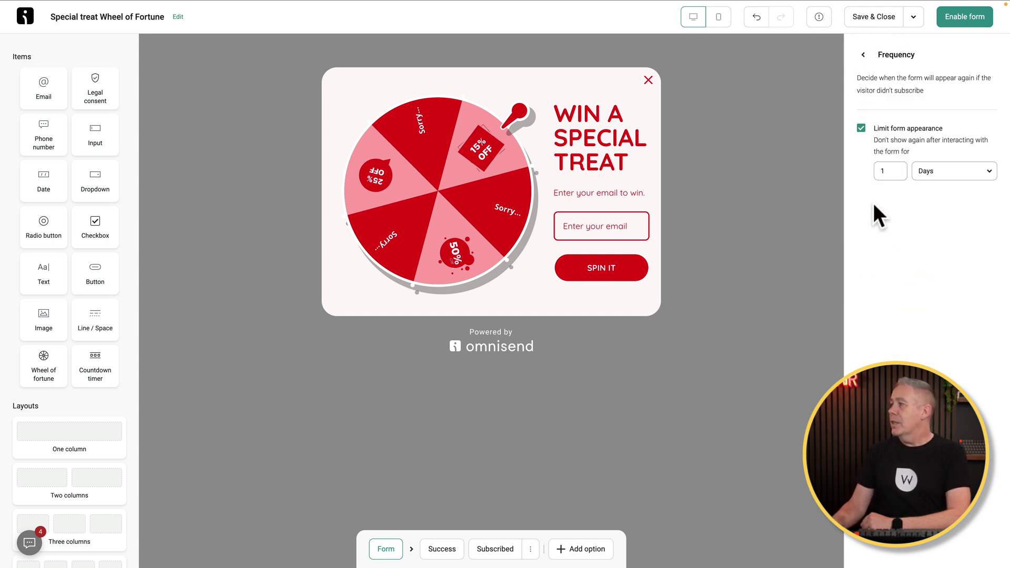
{"action": "left_click", "coordinate": [862, 129]}
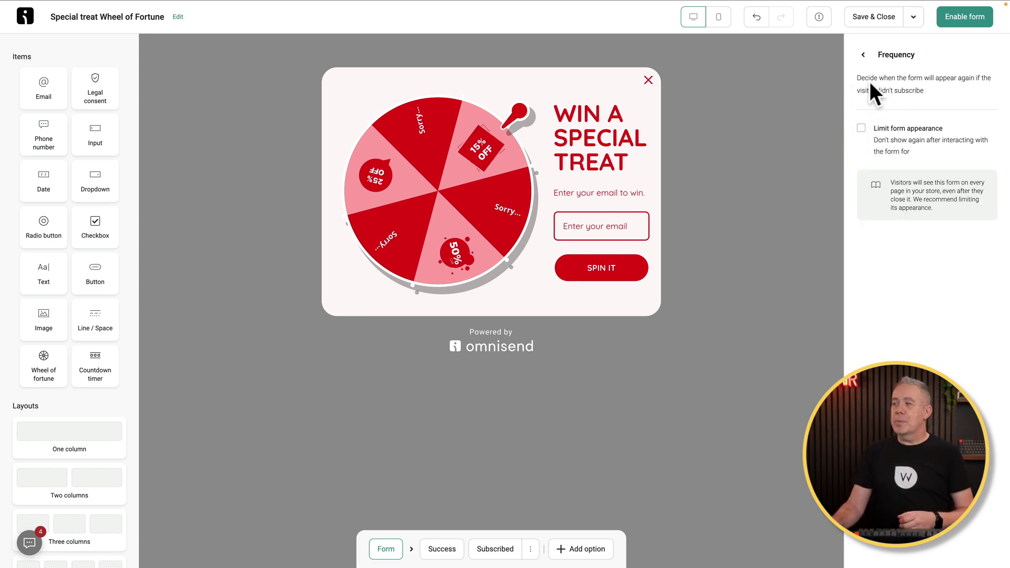
{"action": "left_click", "coordinate": [862, 54]}
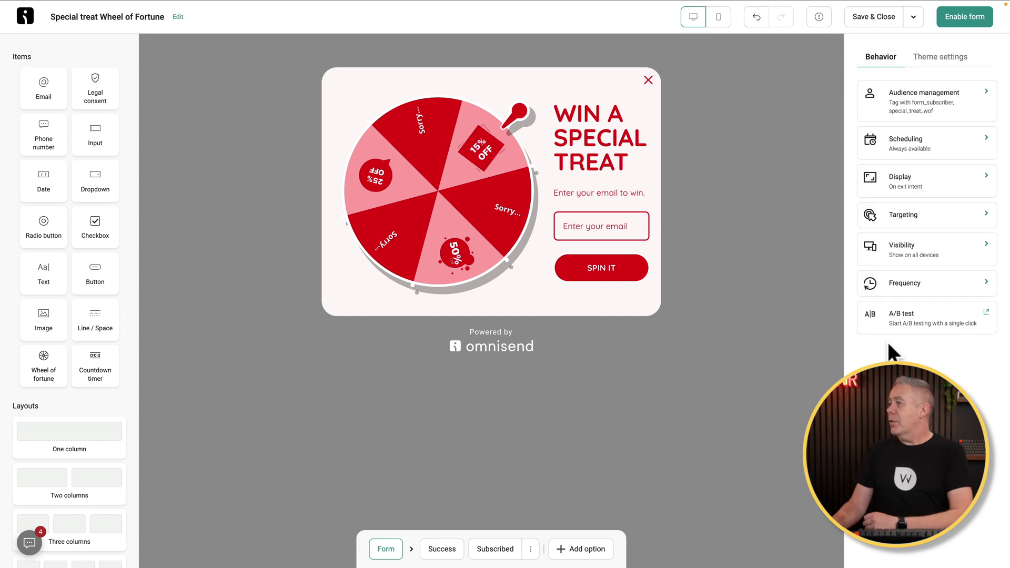
{"action": "left_click", "coordinate": [910, 323]}
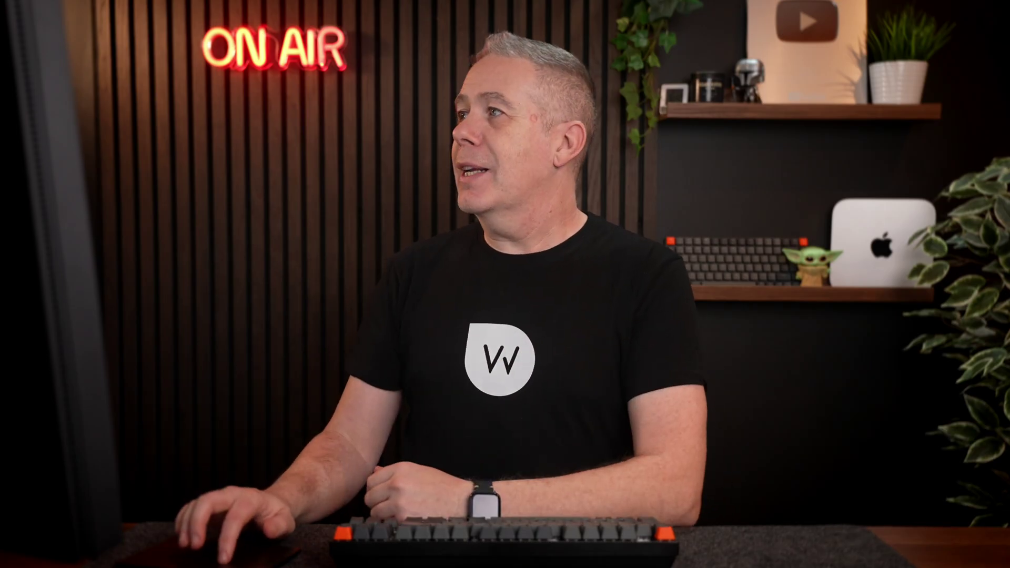
Step: Try to enable the form, enter 15OFF as Slice 1's missing discount code, and check the form for issues again
{"action": "left_click", "coordinate": [969, 21]}
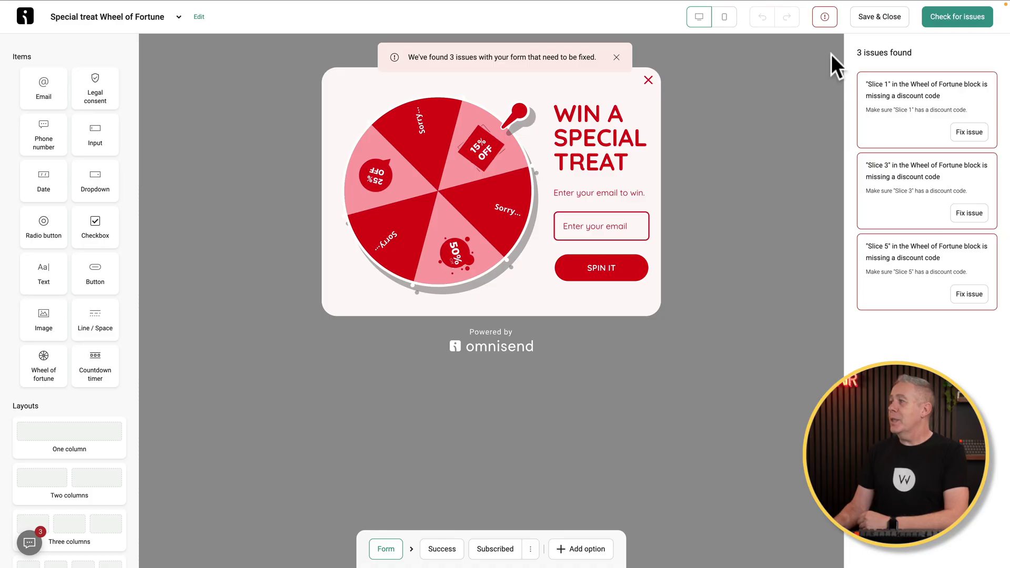
{"action": "left_click", "coordinate": [973, 135]}
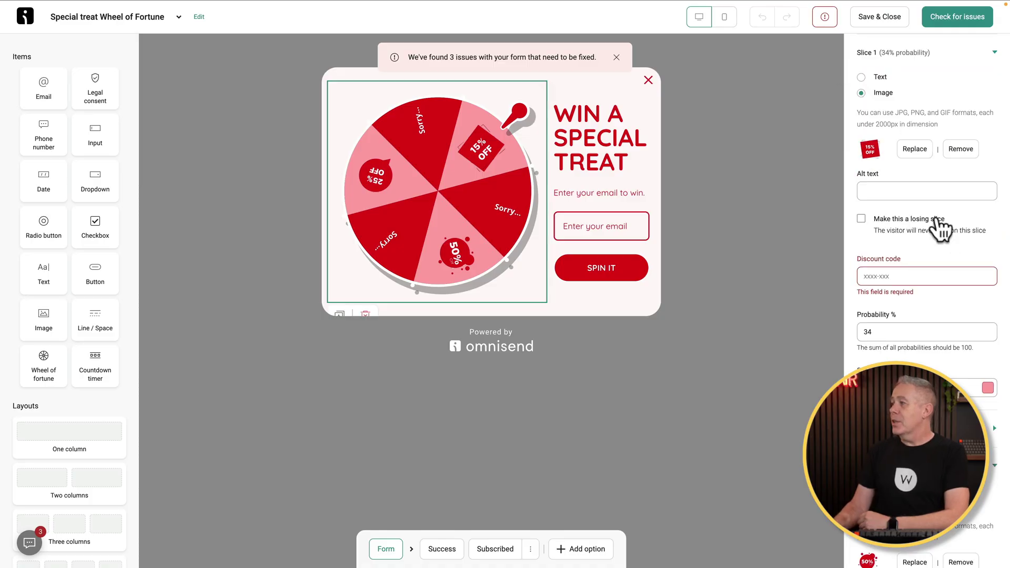
{"action": "left_click", "coordinate": [901, 277]}
{"action": "type", "text": "15OFF"}
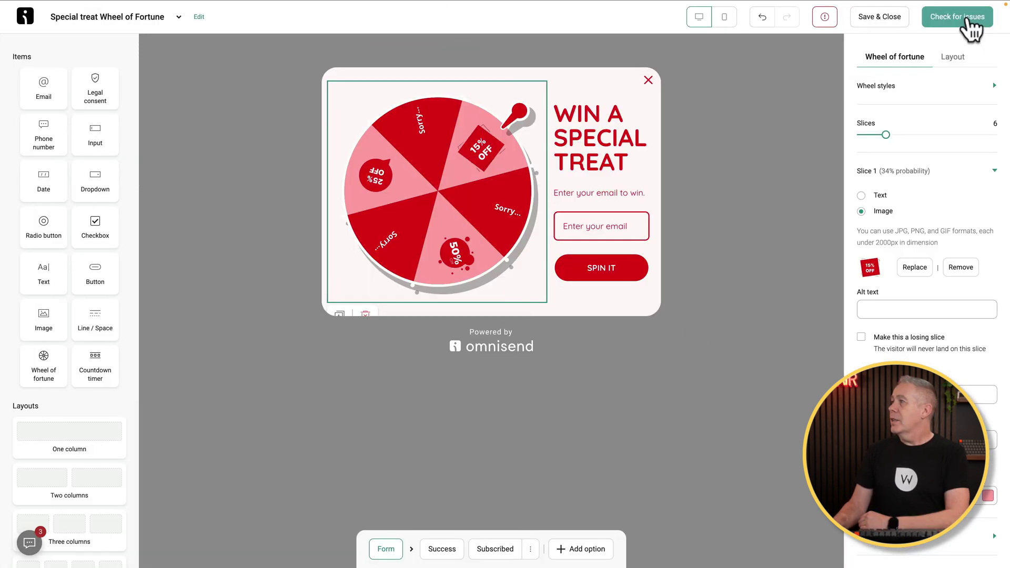
{"action": "left_click", "coordinate": [967, 21]}
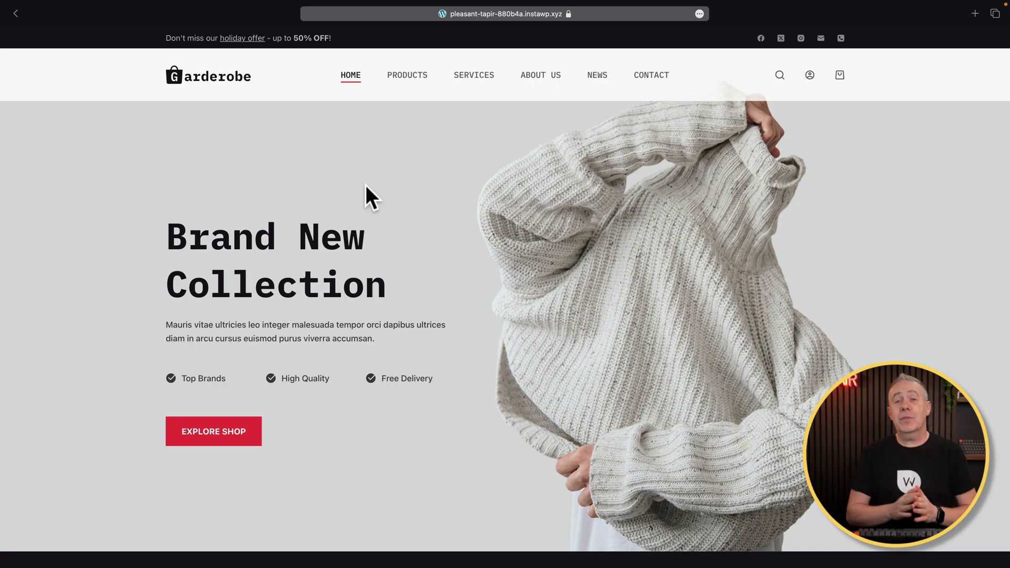
Step: On the Garderobe storefront, open the Black T-shirt product page and trigger the exit-intent popup
{"action": "left_click", "coordinate": [415, 80]}
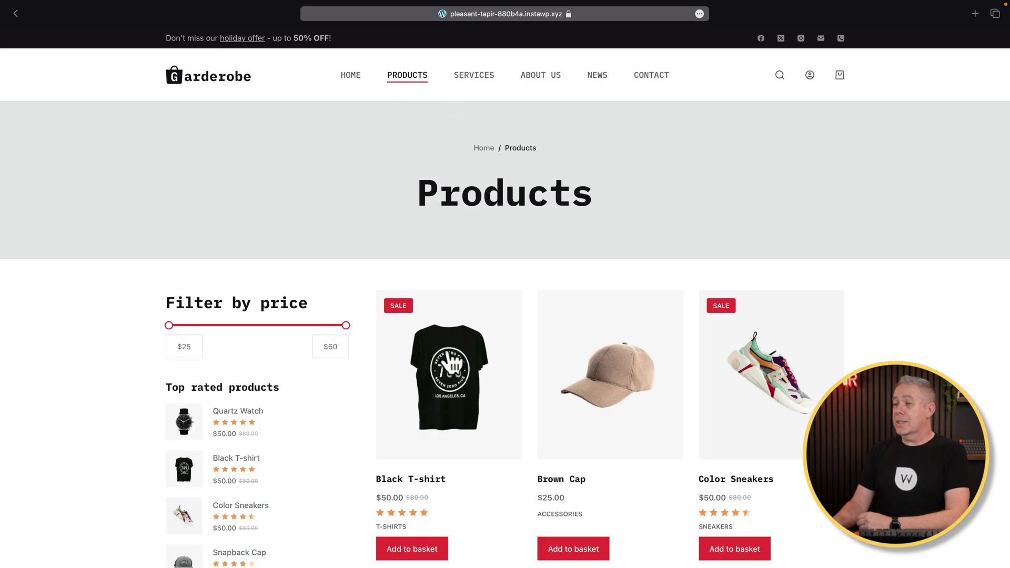
{"action": "left_click", "coordinate": [448, 361]}
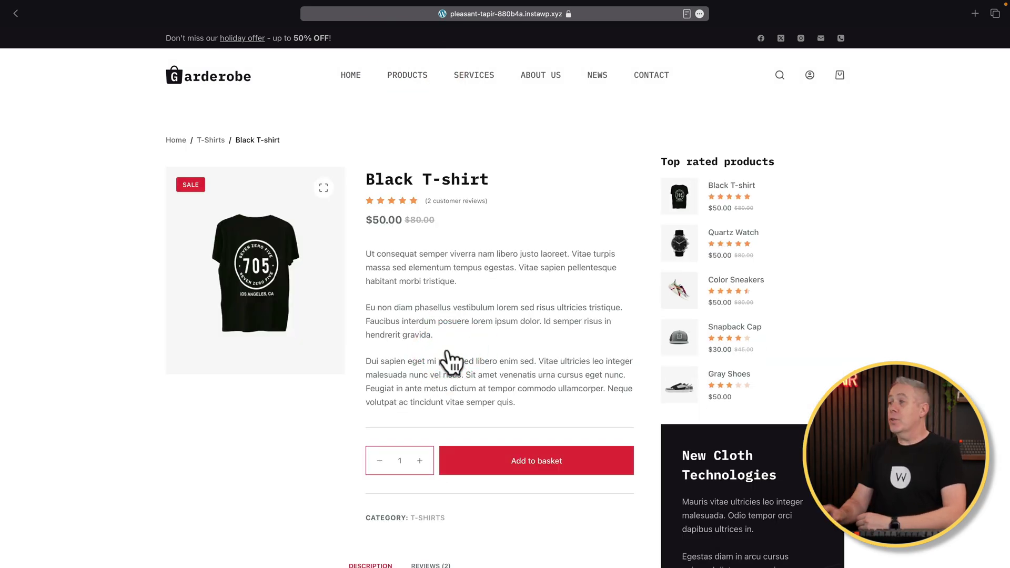
{"action": "mouse_move", "coordinate": [445, 11]}
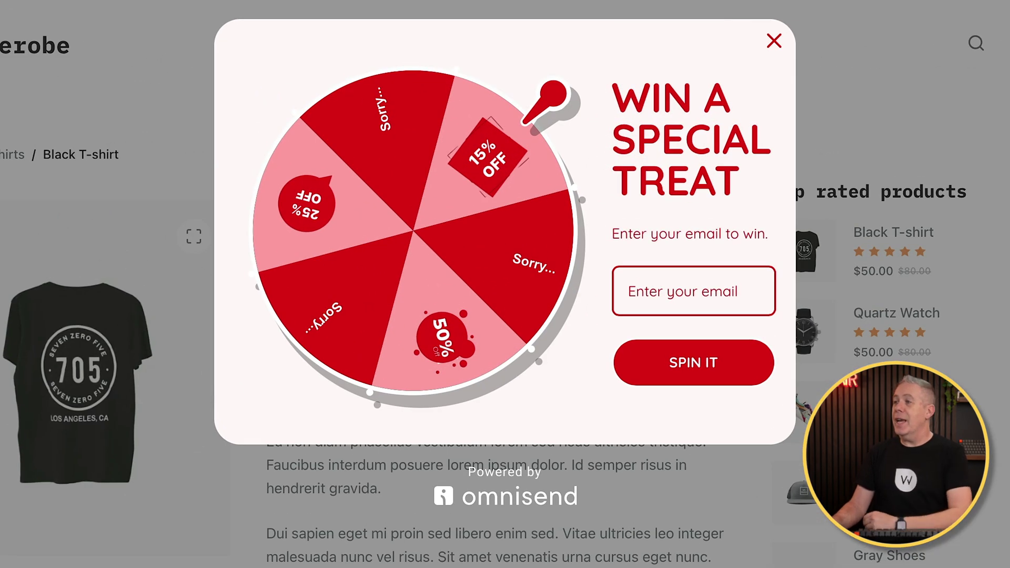
Step: Submit an email address in the Wheel of Fortune popup, spin the wheel, and close the prize message
{"action": "left_click", "coordinate": [670, 290]}
{"action": "type", "text": "no@email.com"}
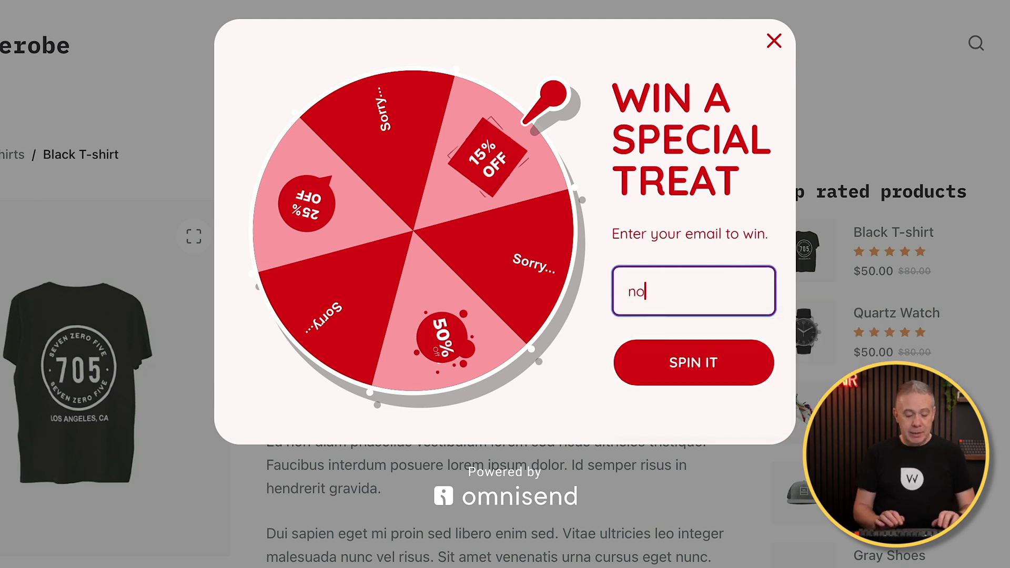
{"action": "left_click", "coordinate": [690, 363]}
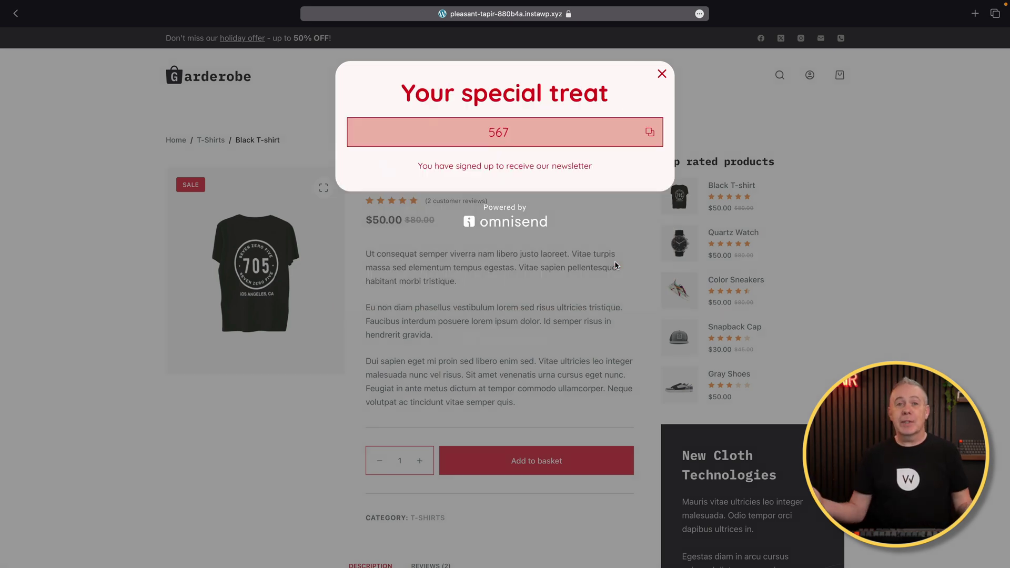
{"action": "left_click", "coordinate": [661, 74]}
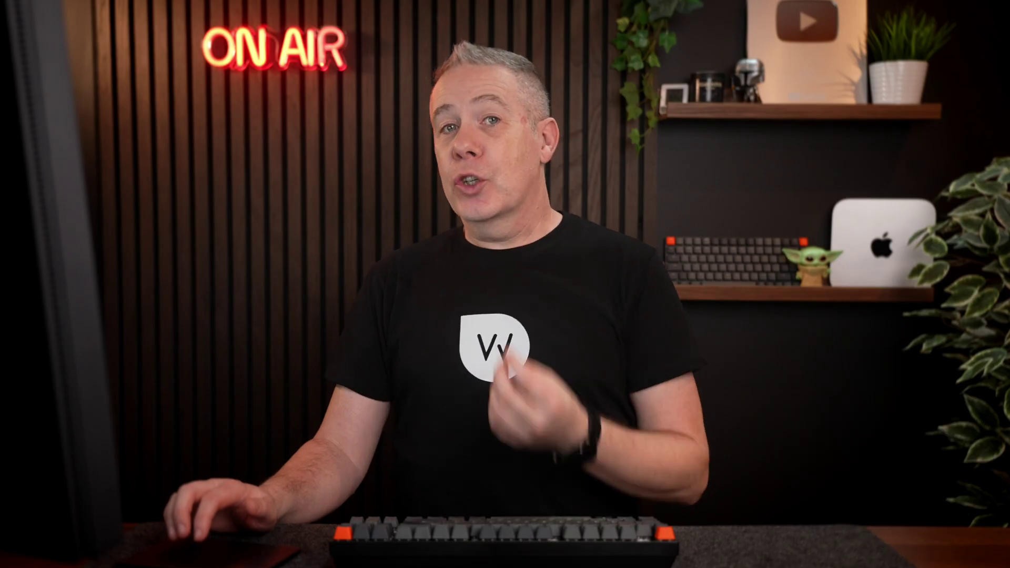